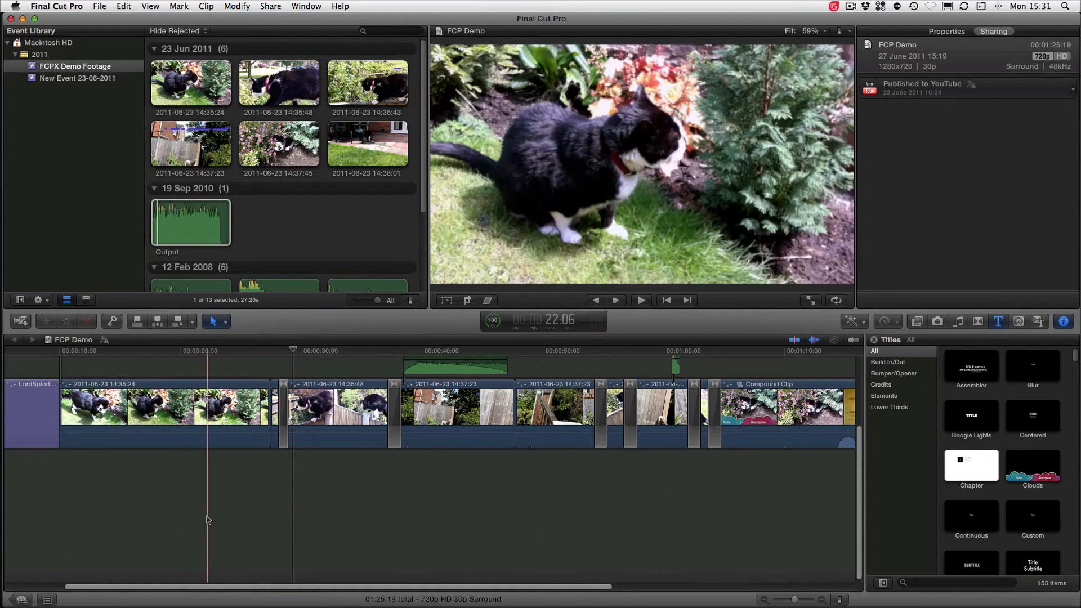
Place the timeline playhead at 49:07 and select the Output audio clip in the FCPX Demo Footage event
{"action": "left_click", "coordinate": [535, 541]}
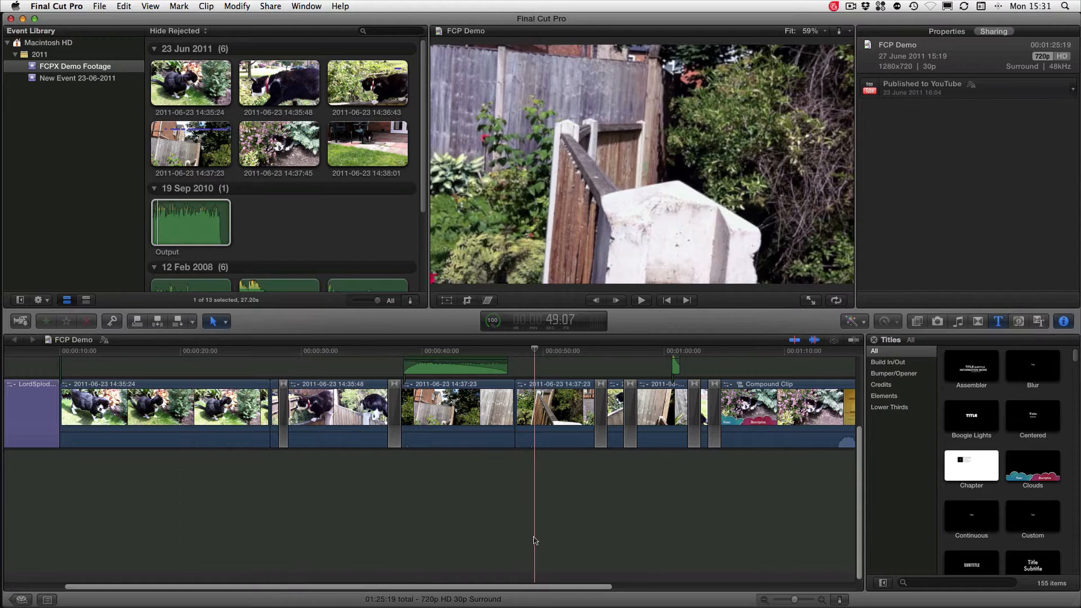
{"action": "left_click", "coordinate": [228, 211]}
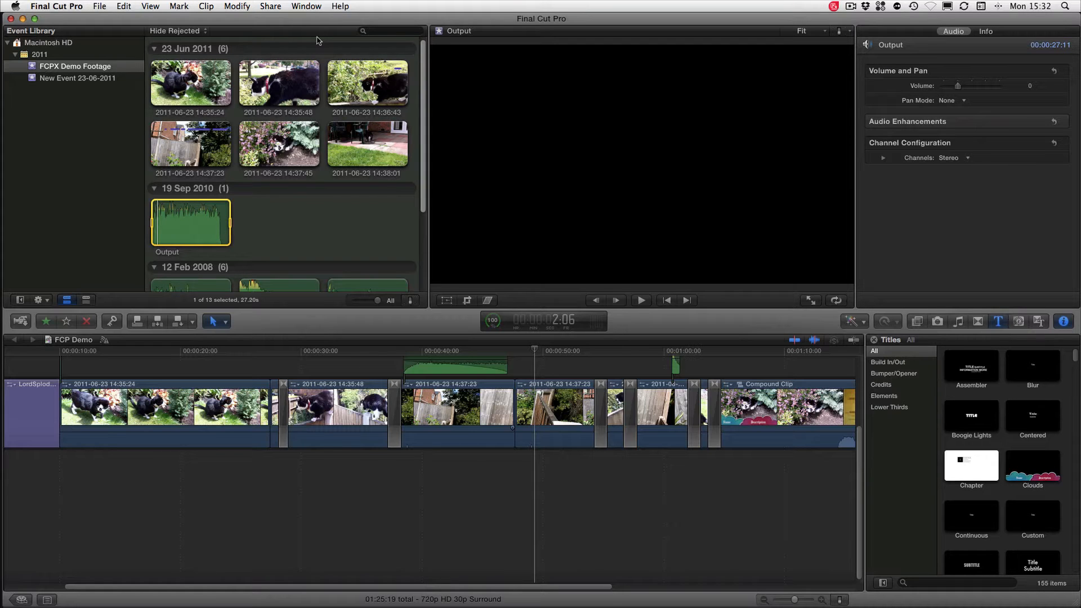
{"action": "left_click", "coordinate": [100, 7]}
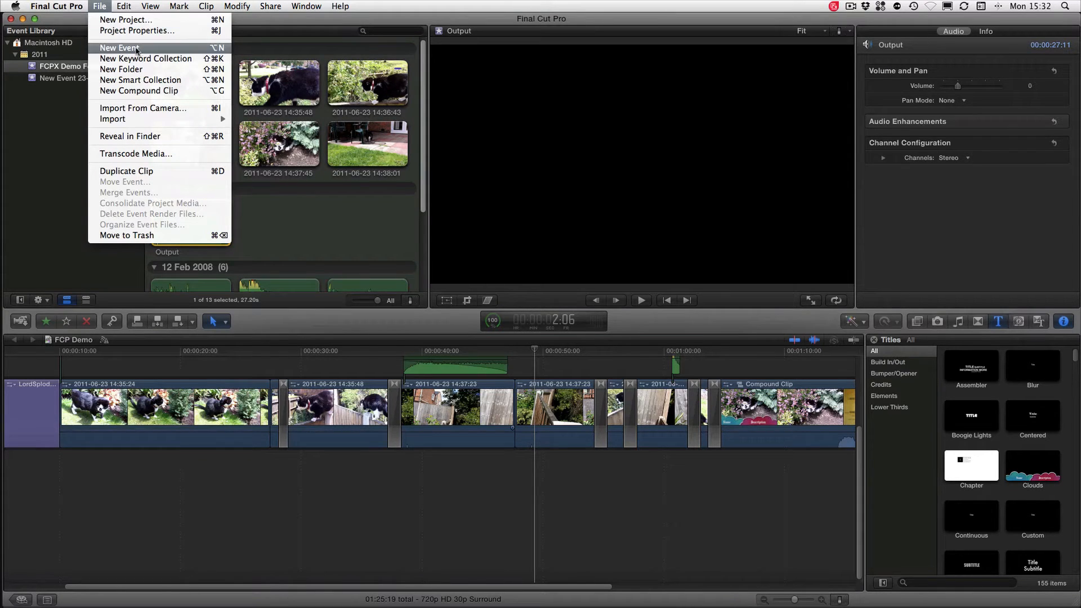
{"action": "left_click", "coordinate": [42, 168]}
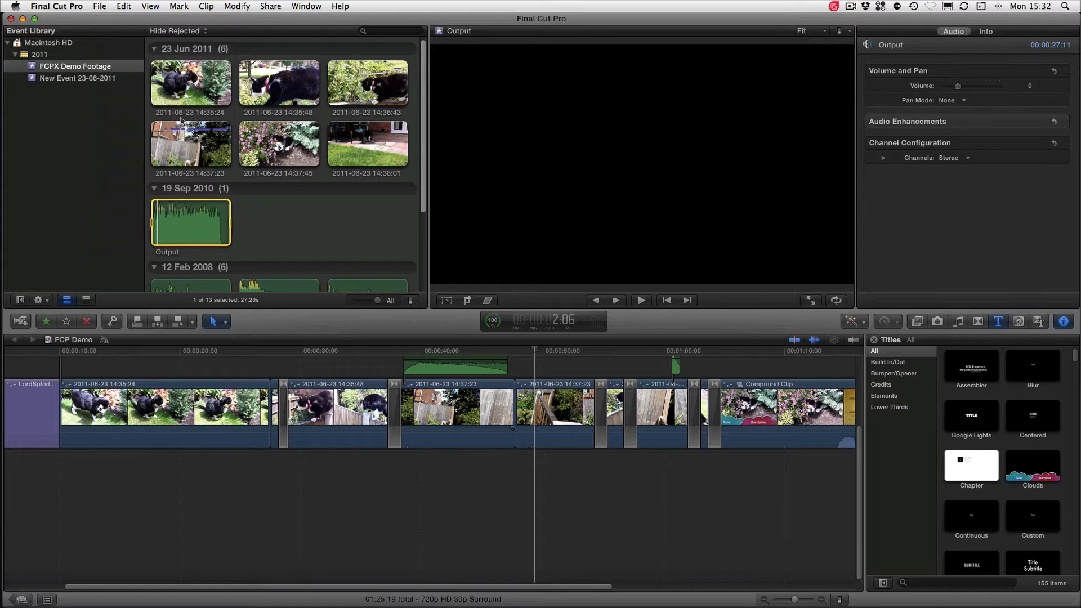
Select the event New Event 23-06-2011, examine the file import options for it, and cancel the import
{"action": "left_click", "coordinate": [62, 82]}
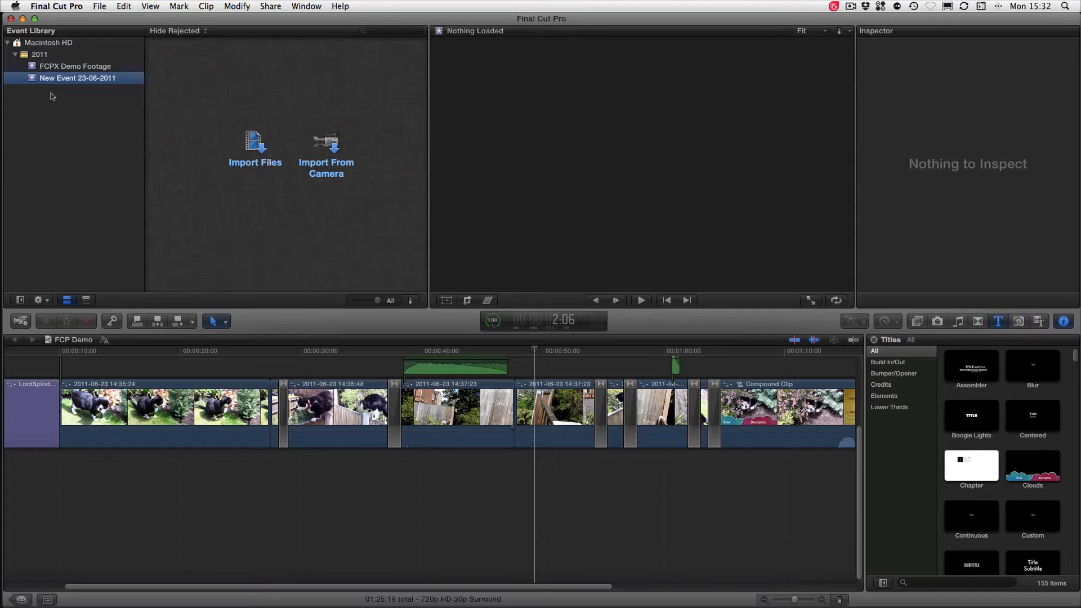
{"action": "left_click", "coordinate": [262, 143]}
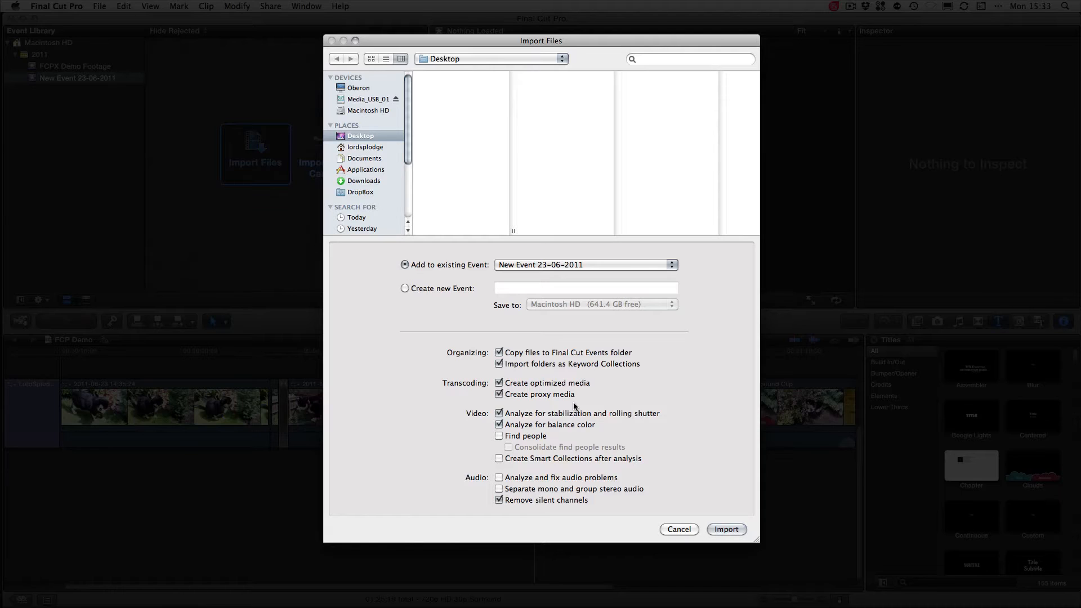
{"action": "left_click", "coordinate": [691, 531]}
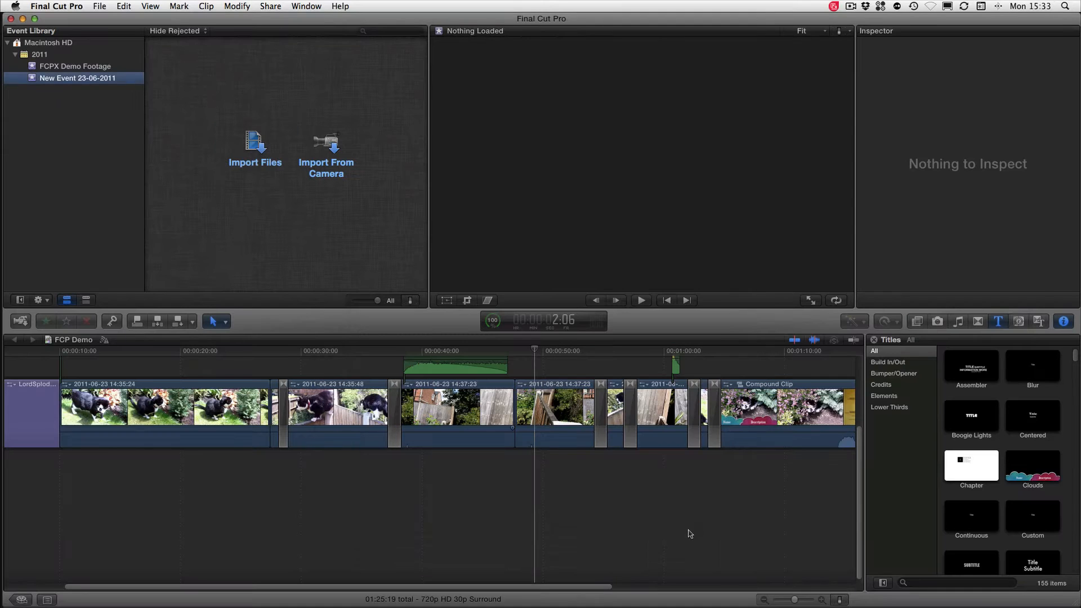
In the Playback preferences, set the original or optimized media quality to Better Performance and return playback to proxy media
{"action": "left_click", "coordinate": [94, 6]}
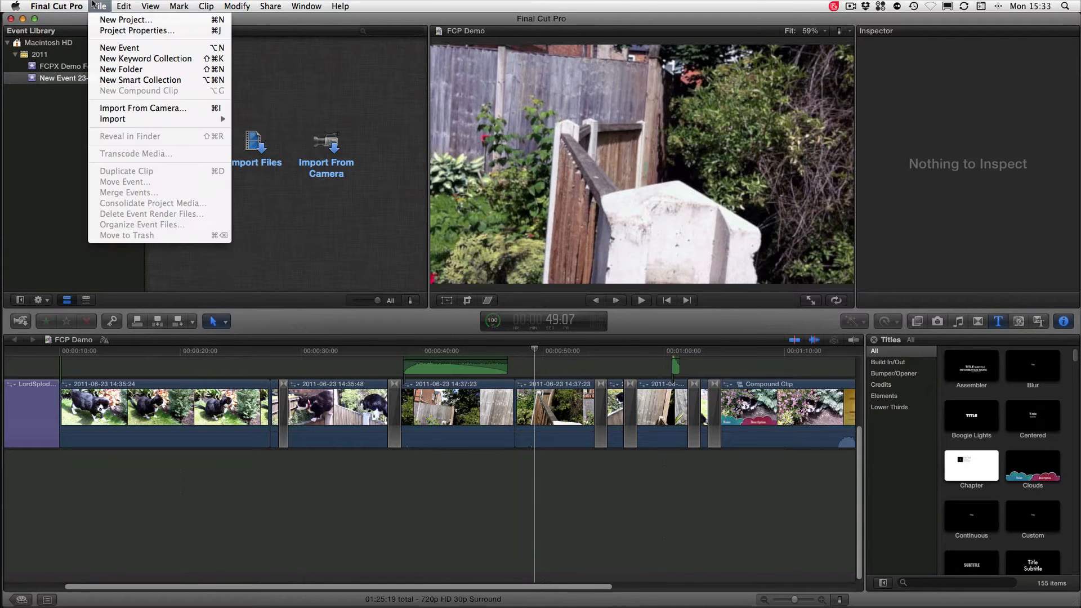
{"action": "mouse_move", "coordinate": [56, 6]}
{"action": "left_click", "coordinate": [68, 39]}
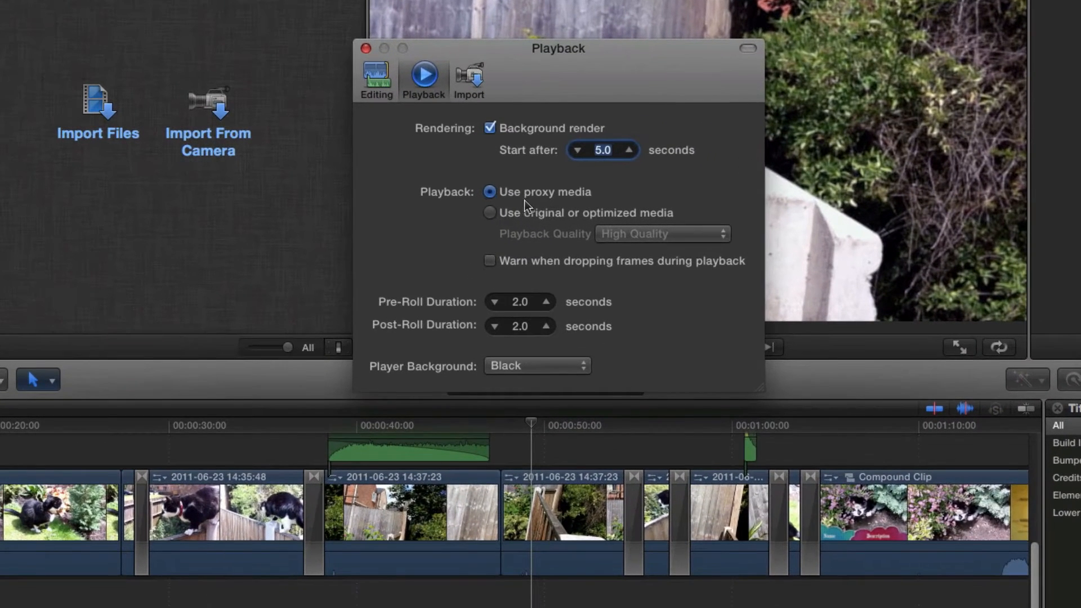
{"action": "left_click", "coordinate": [516, 211]}
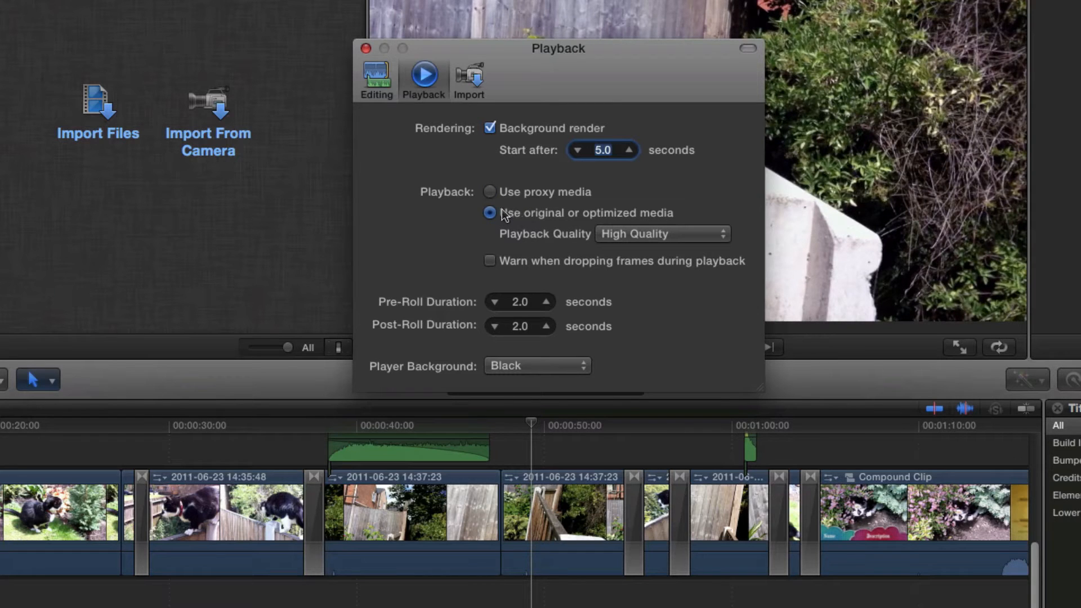
{"action": "left_click", "coordinate": [646, 237]}
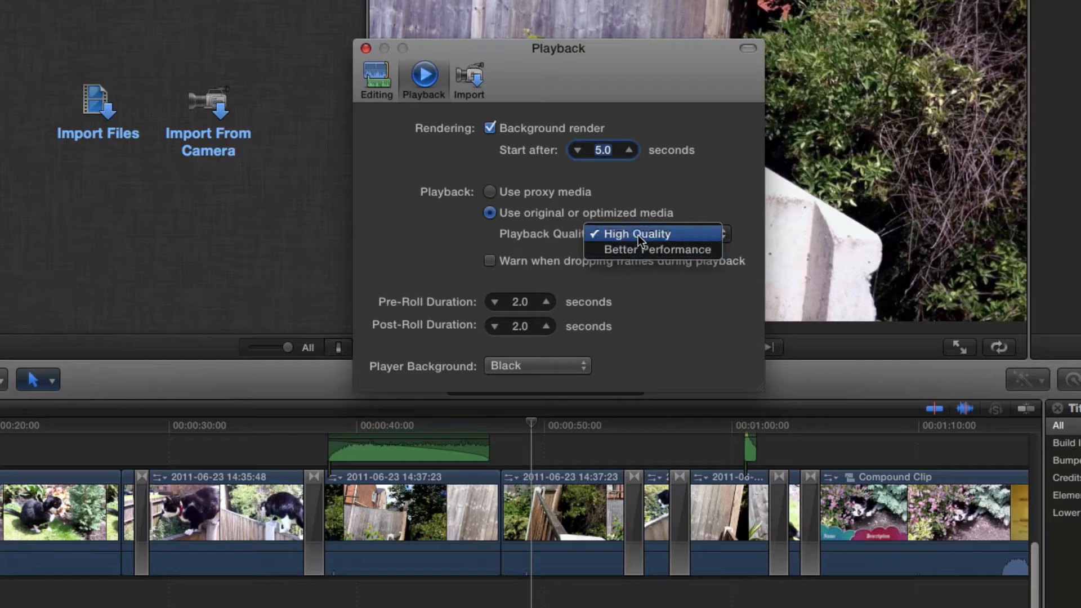
{"action": "left_click", "coordinate": [640, 248]}
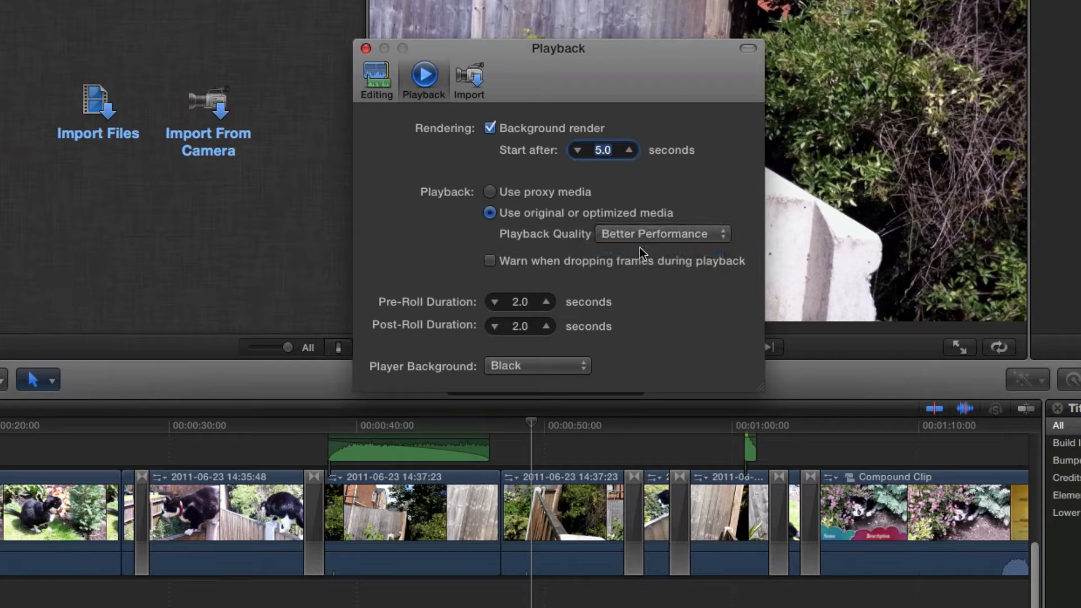
{"action": "left_click", "coordinate": [510, 191]}
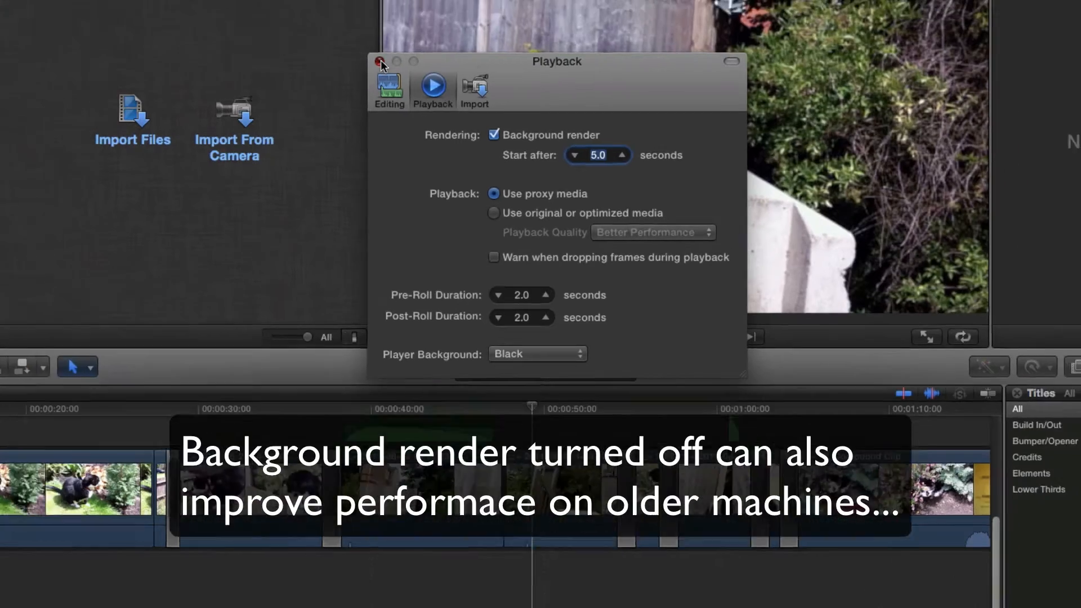
{"action": "left_click", "coordinate": [366, 48]}
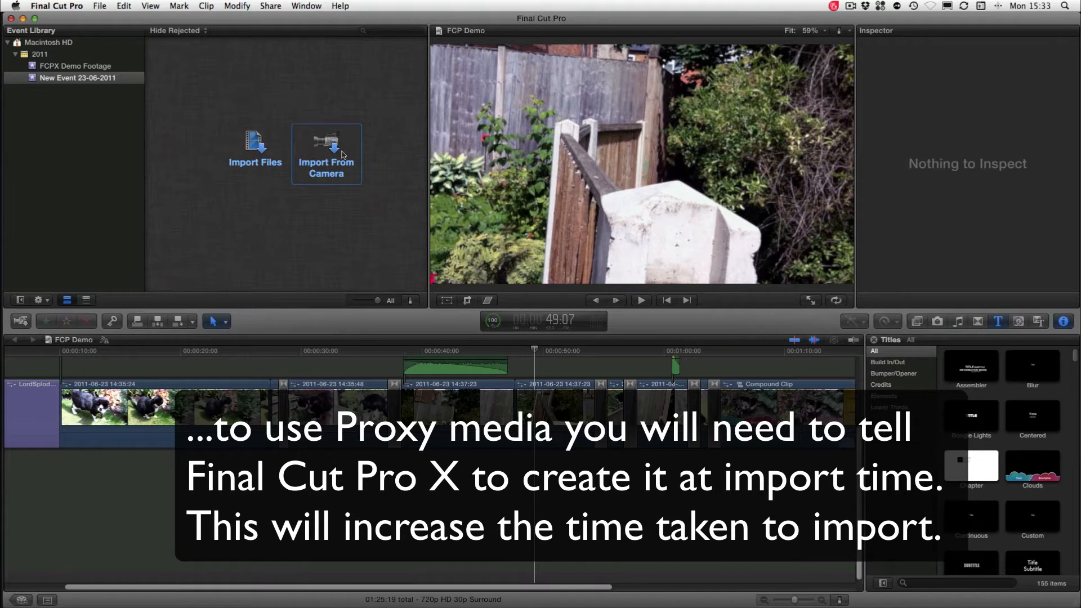
Browse the connected device's footage in Camera Import and select clips IMG_0534, IMG_0535 and IMG_0520
{"action": "left_click", "coordinate": [326, 151]}
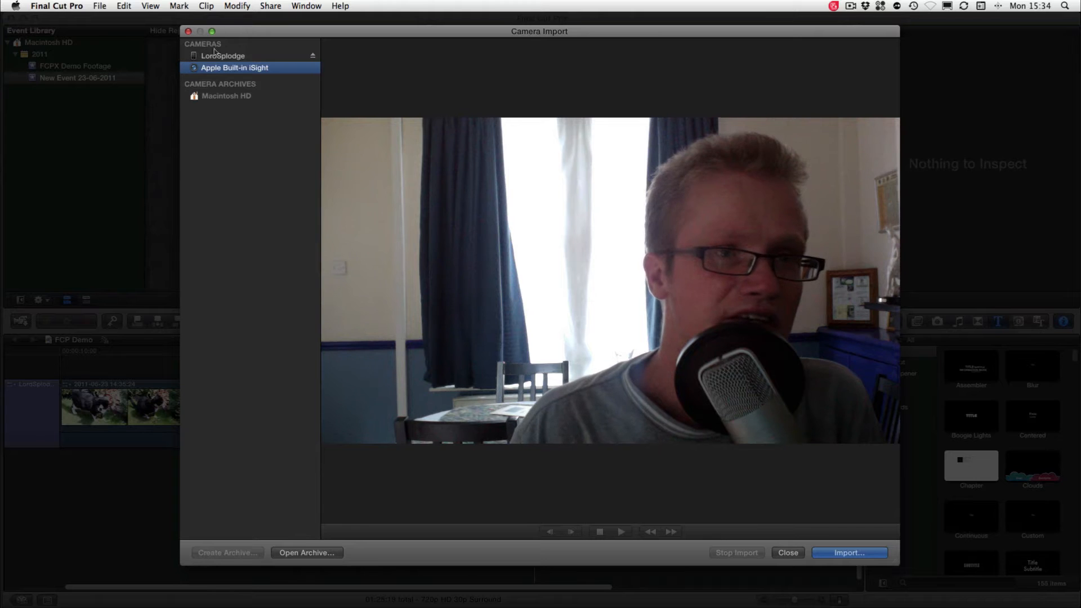
{"action": "left_click", "coordinate": [231, 58]}
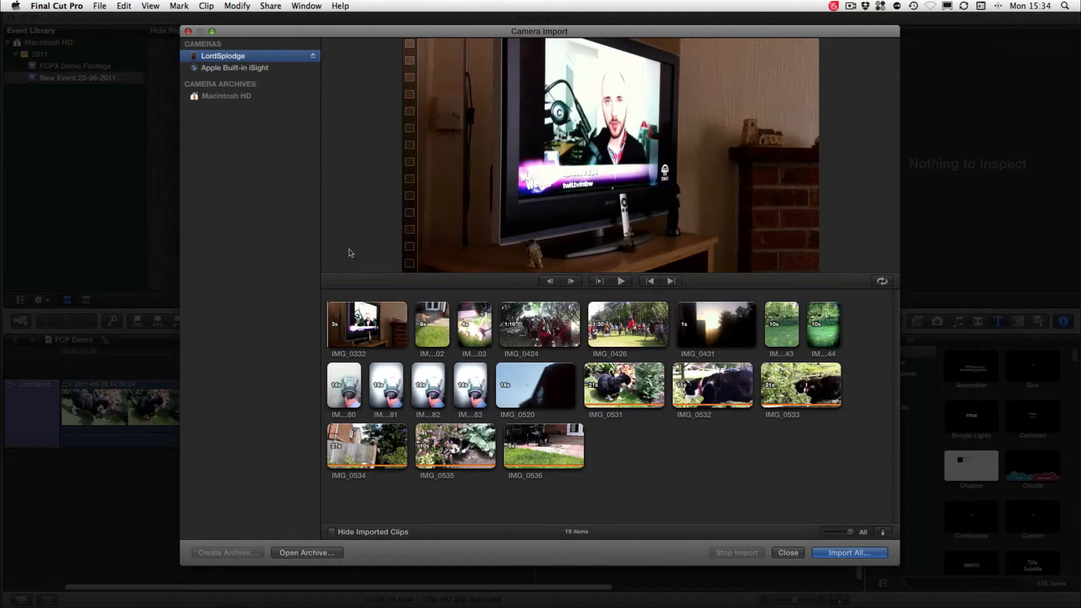
{"action": "left_click", "coordinate": [575, 423]}
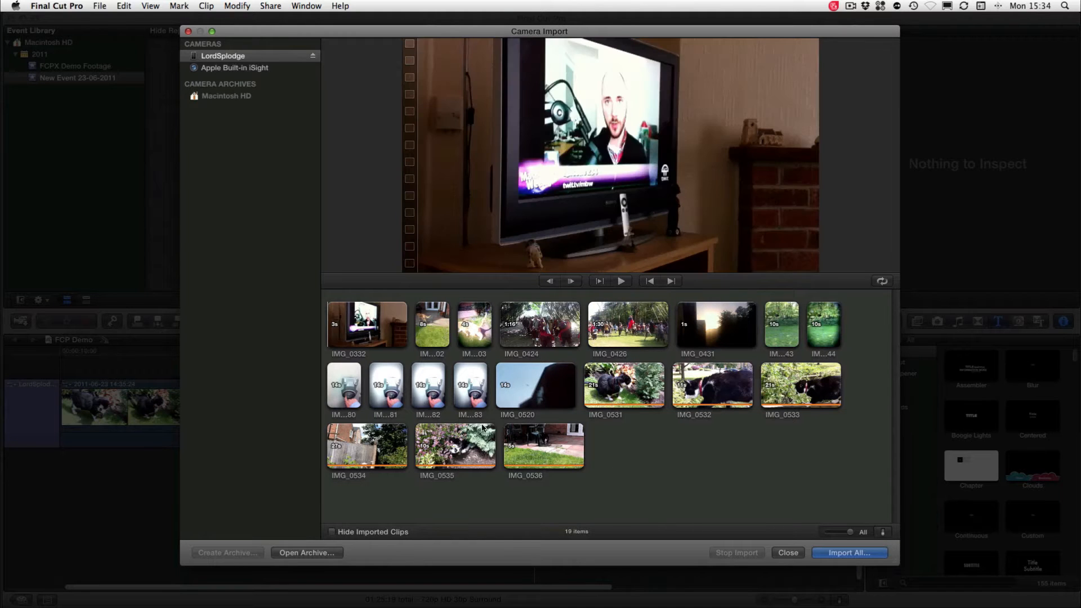
{"action": "left_click", "coordinate": [535, 450]}
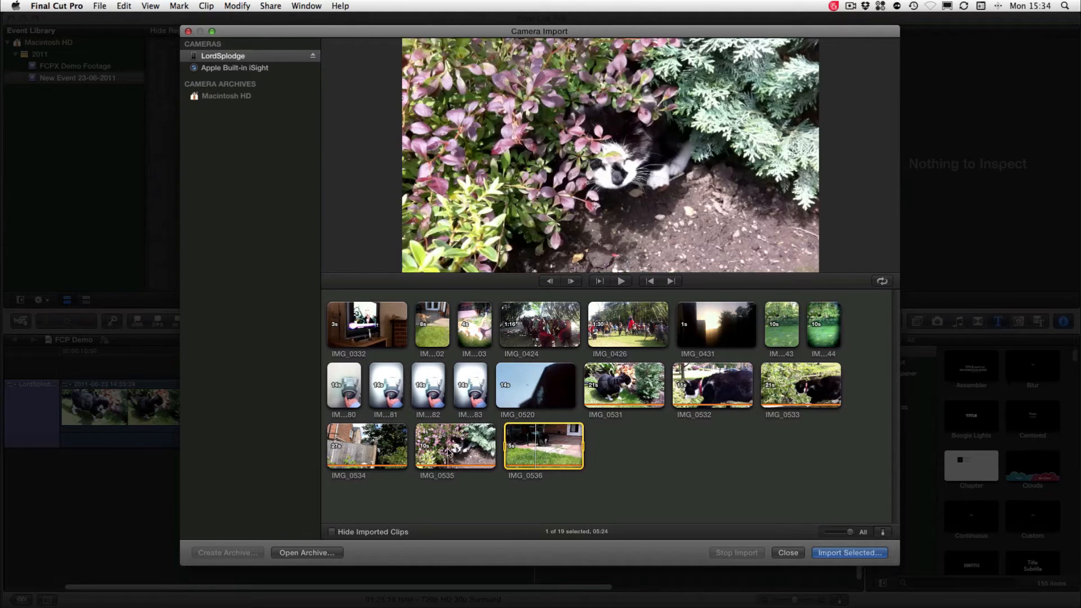
{"action": "left_click", "coordinate": [449, 451]}
{"action": "left_click", "coordinate": [363, 446]}
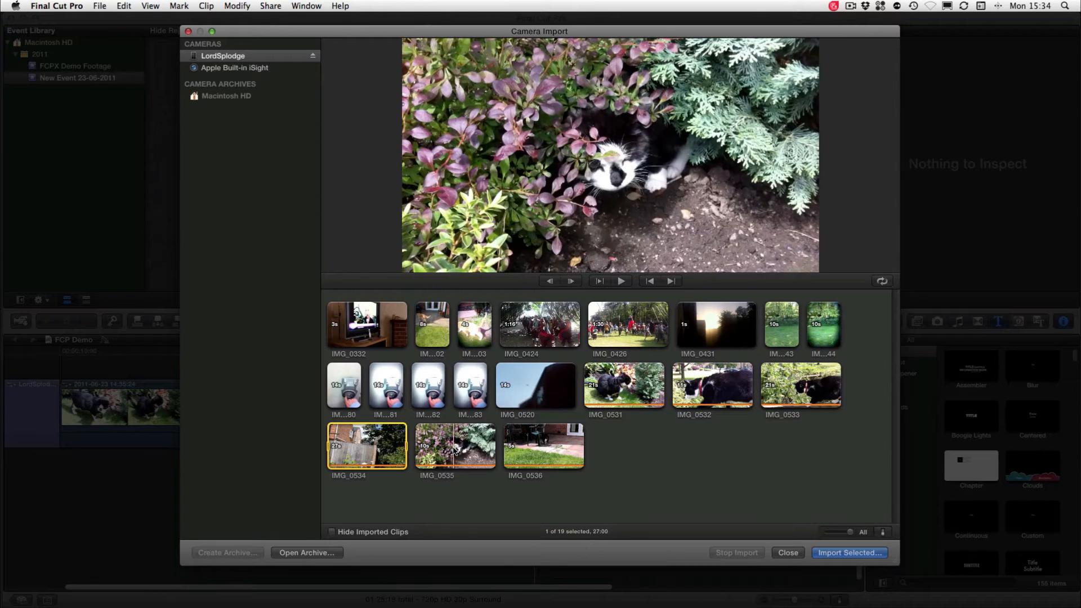
{"action": "left_click", "coordinate": [470, 438], "text": "super"}
{"action": "left_click", "coordinate": [508, 409], "text": "super"}
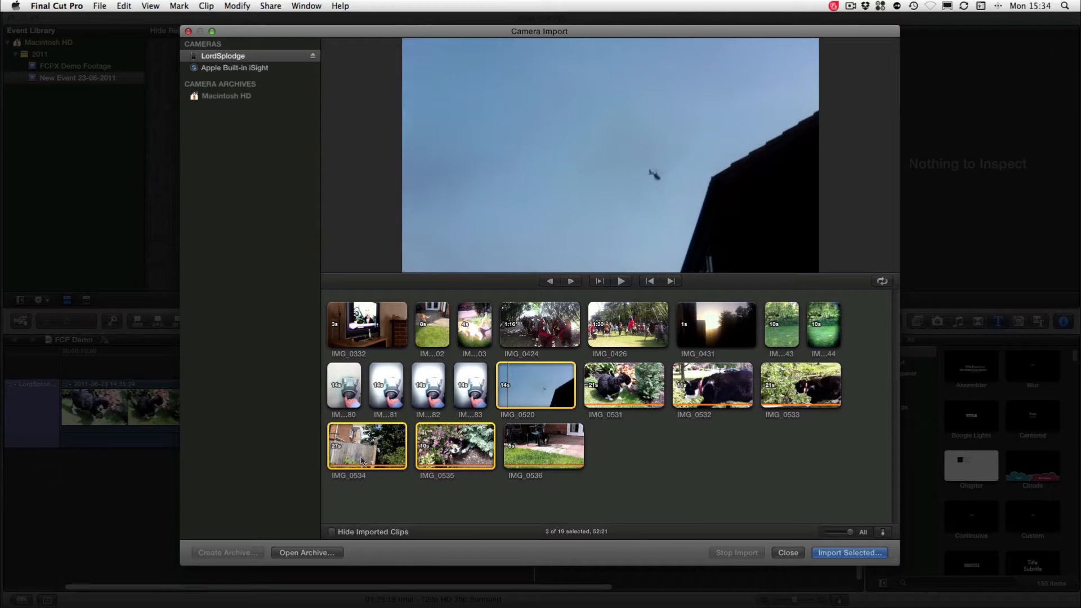
Look at the option for opening a camera archive, cancel it, and close Camera Import without importing
{"action": "left_click", "coordinate": [228, 99]}
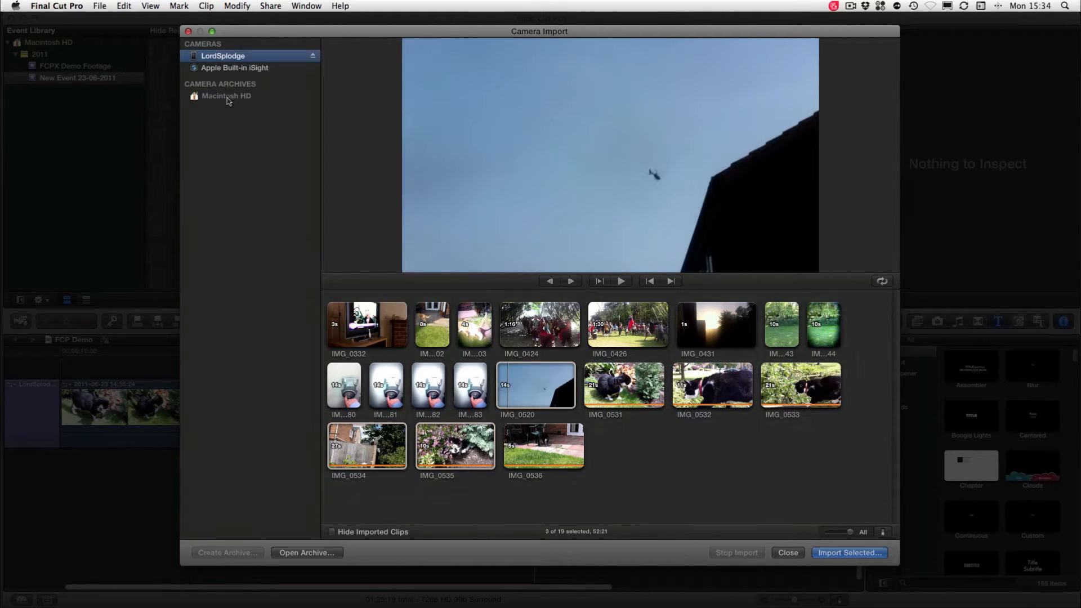
{"action": "left_click", "coordinate": [298, 555]}
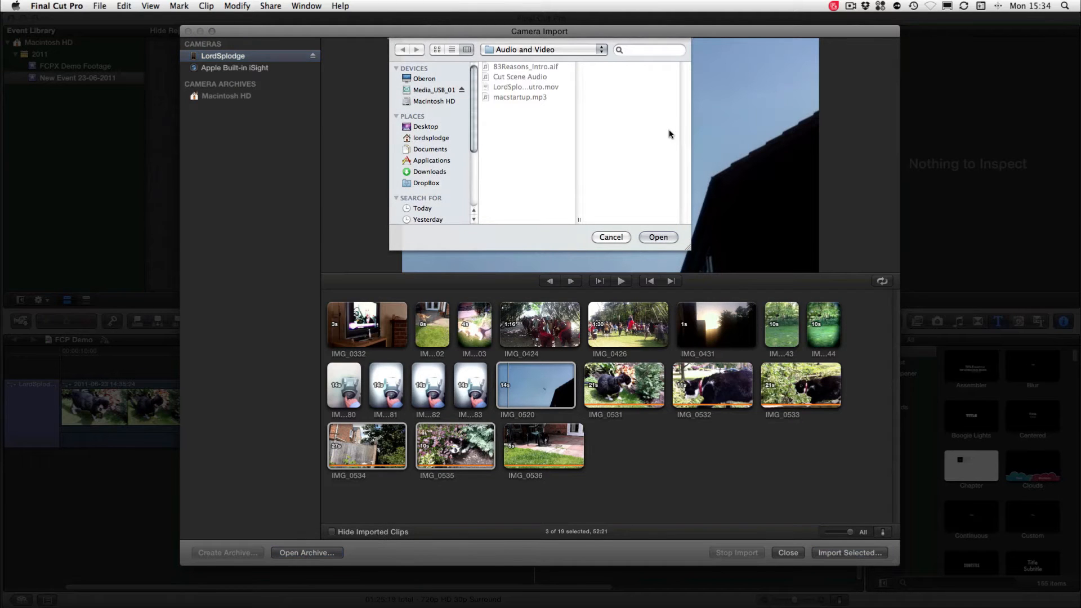
{"action": "left_click", "coordinate": [608, 238]}
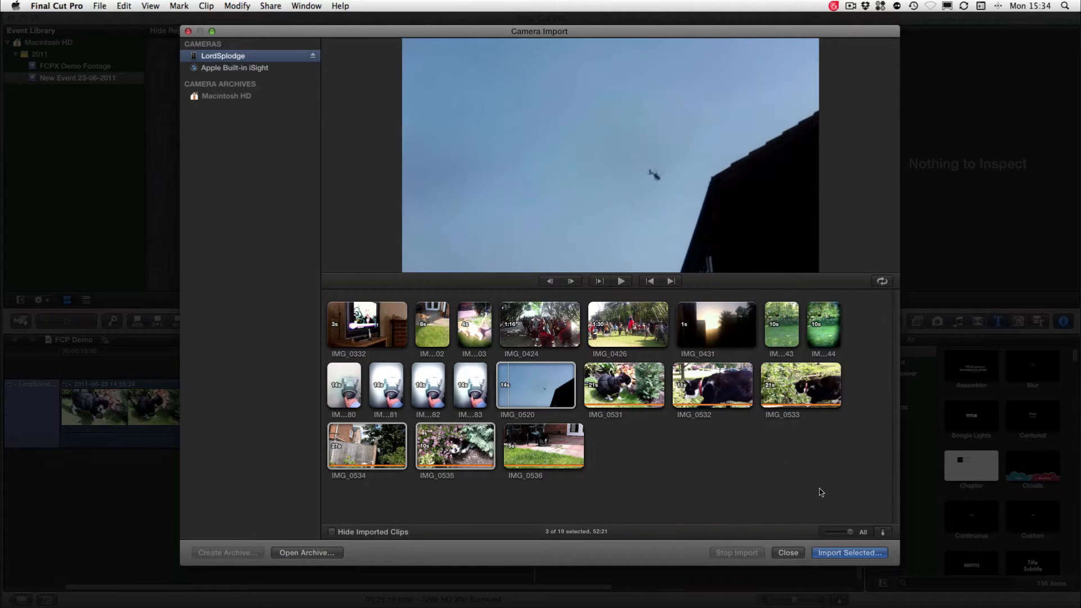
{"action": "left_click", "coordinate": [788, 553]}
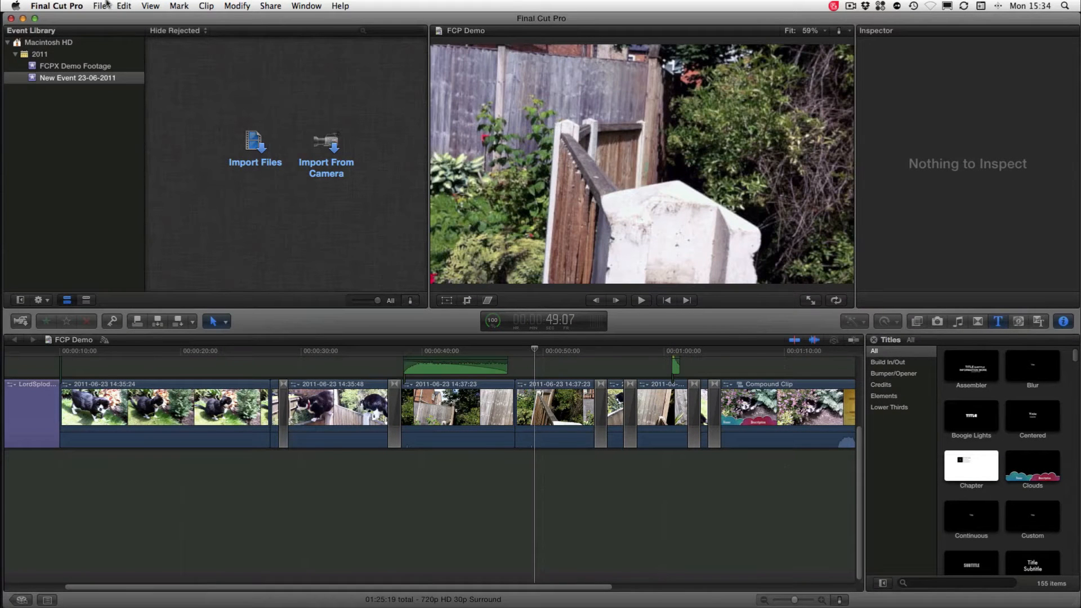
Review the organizing, transcoding, video and audio analysis options for importing files, and cancel the import
{"action": "left_click", "coordinate": [257, 147]}
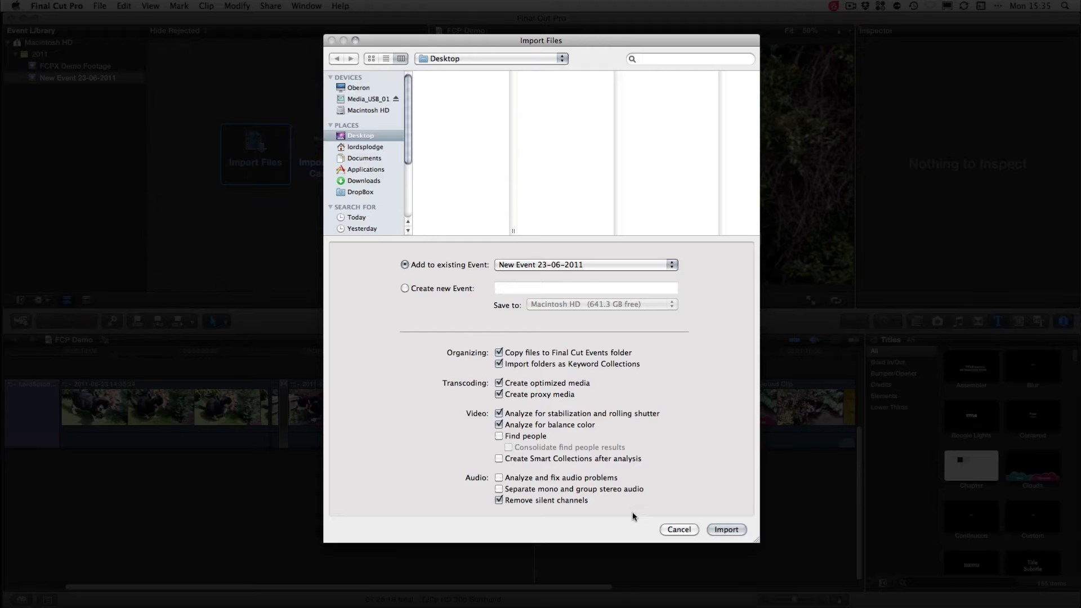
{"action": "left_click", "coordinate": [694, 531]}
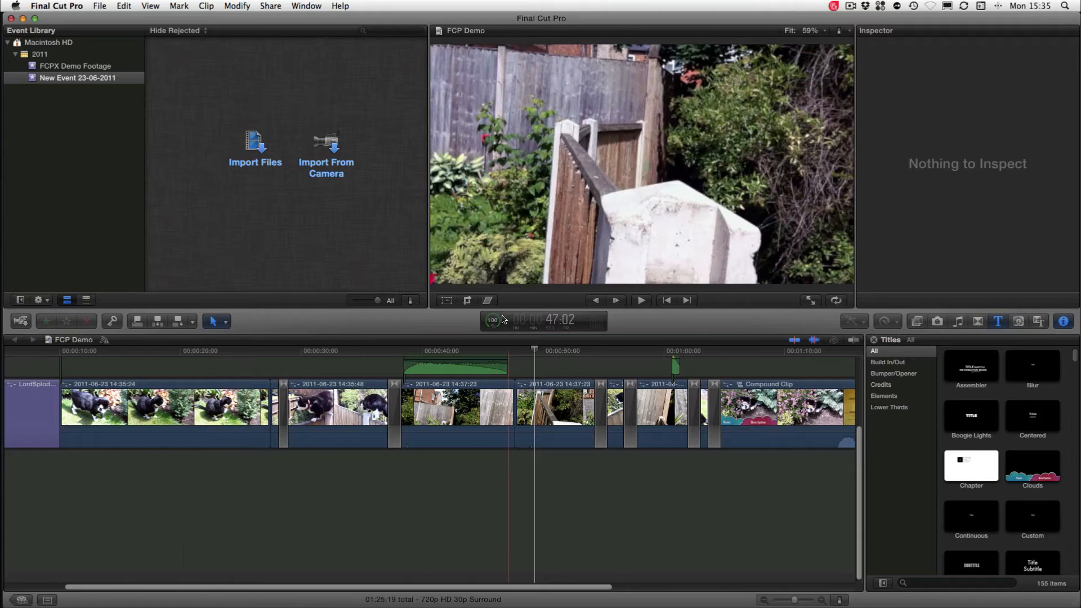
{"action": "left_click", "coordinate": [76, 67]}
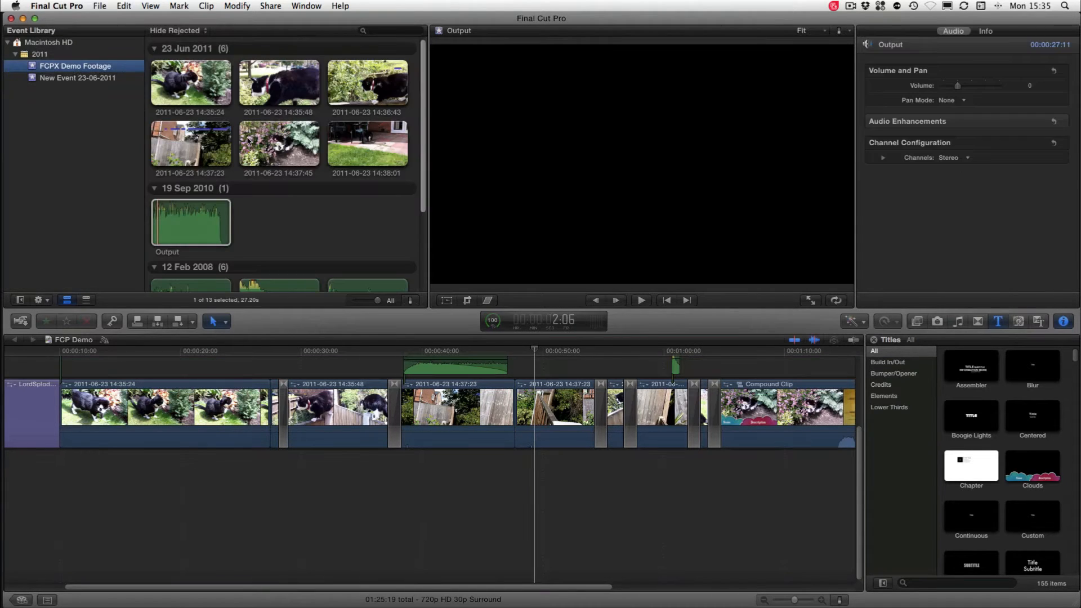
{"action": "left_click", "coordinate": [310, 92]}
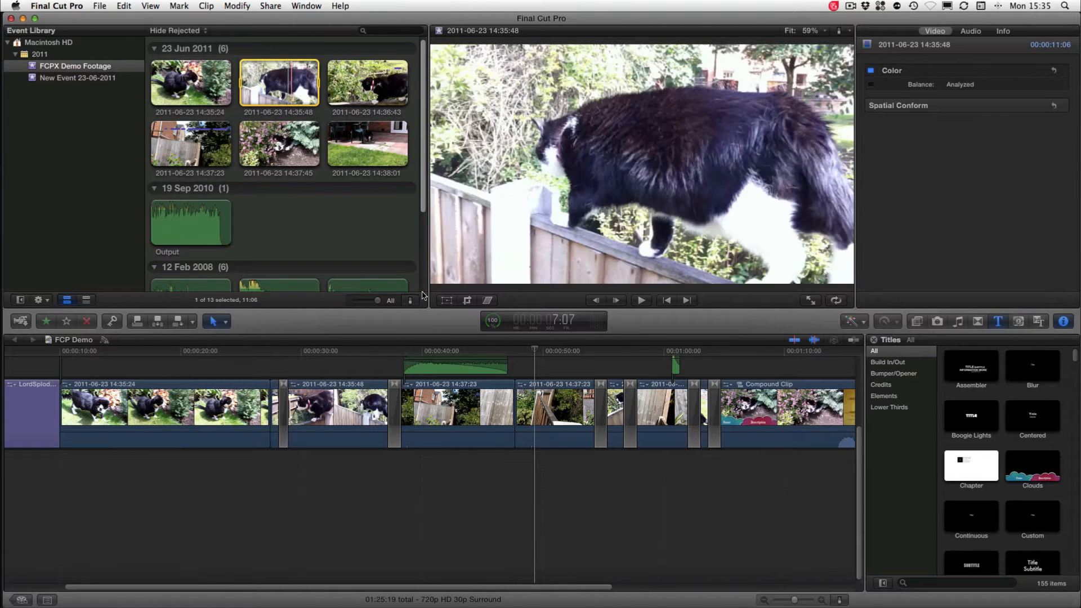
Examine the status of the background tasks, including transcoding and analysis, importing and rendering, and close the list
{"action": "left_click", "coordinate": [497, 321]}
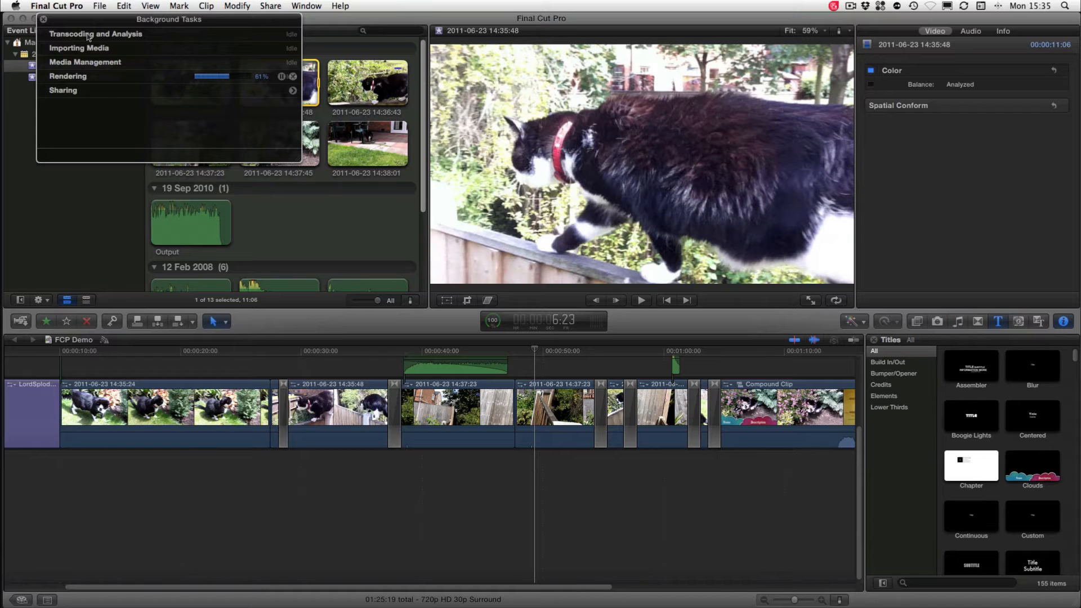
{"action": "left_click", "coordinate": [44, 19]}
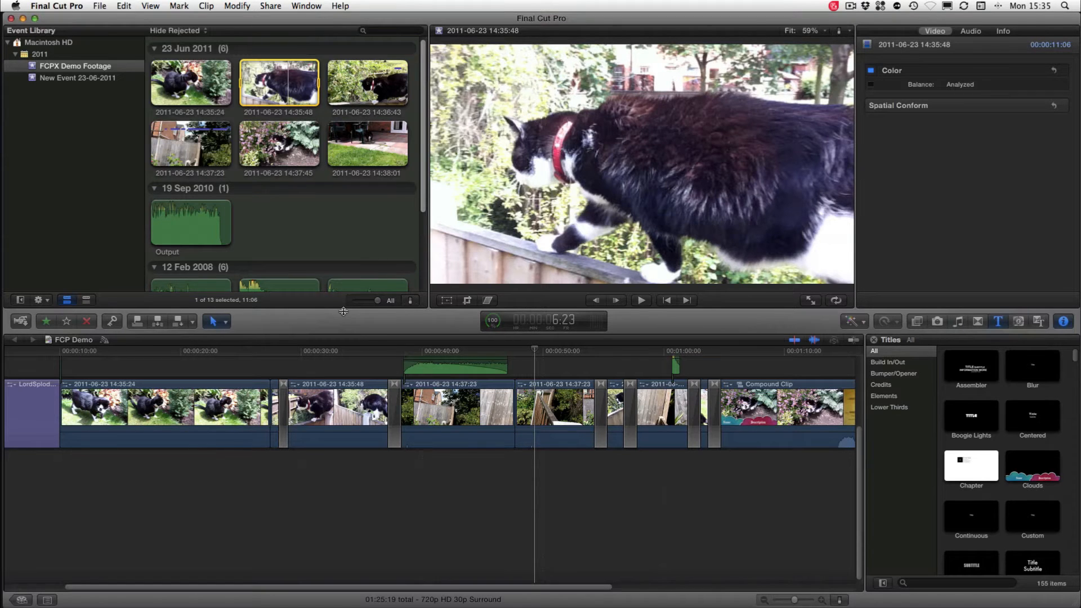
{"action": "left_click", "coordinate": [500, 322]}
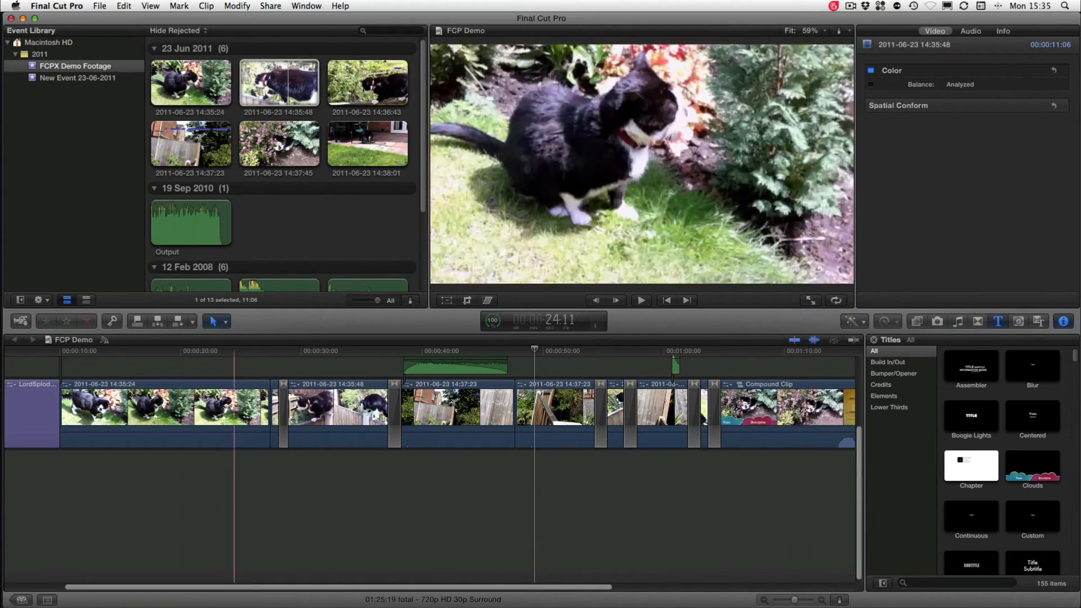
{"action": "left_click", "coordinate": [497, 325]}
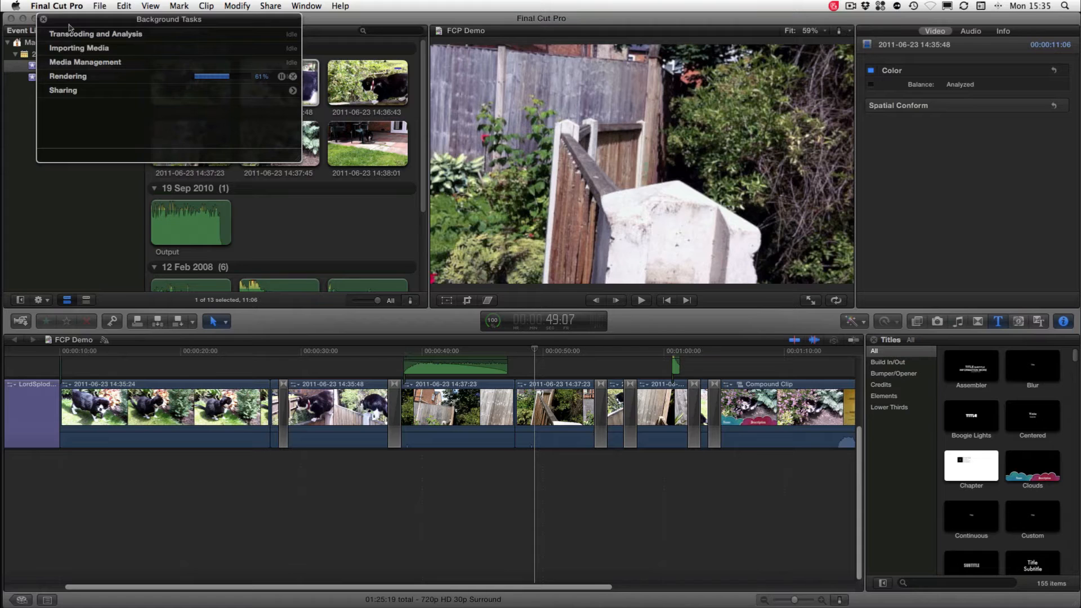
{"action": "left_click", "coordinate": [43, 19]}
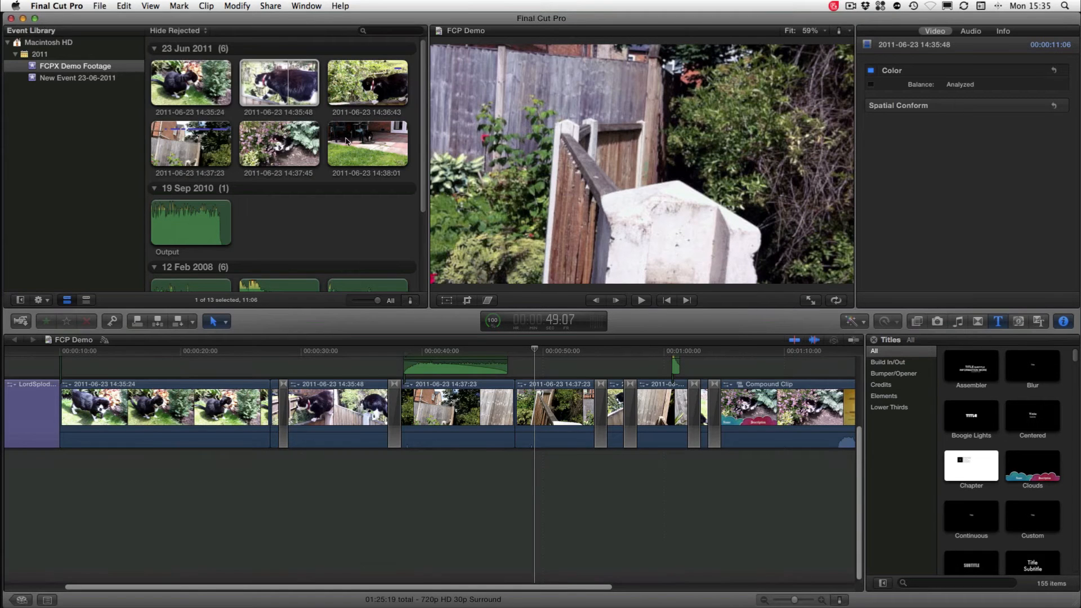
{"action": "left_click", "coordinate": [194, 144]}
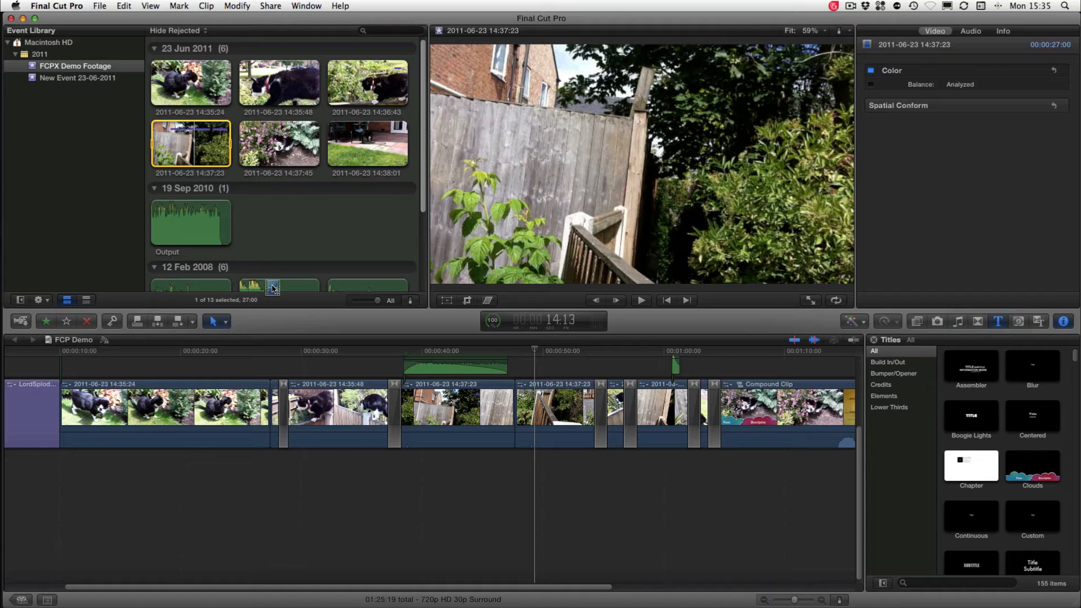
{"action": "left_click_drag", "start_coordinate": [272, 288], "coordinate": [221, 530]}
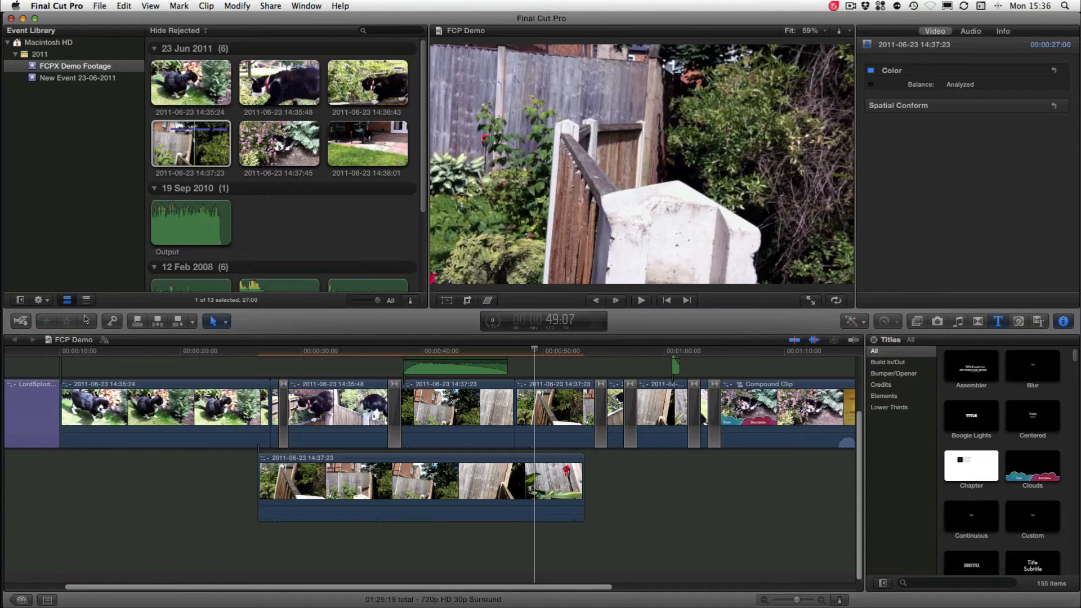
Create a project named Screencast with FCPX Demo Footage as default event and video properties set automatically from the first clip
{"action": "left_click", "coordinate": [104, 341]}
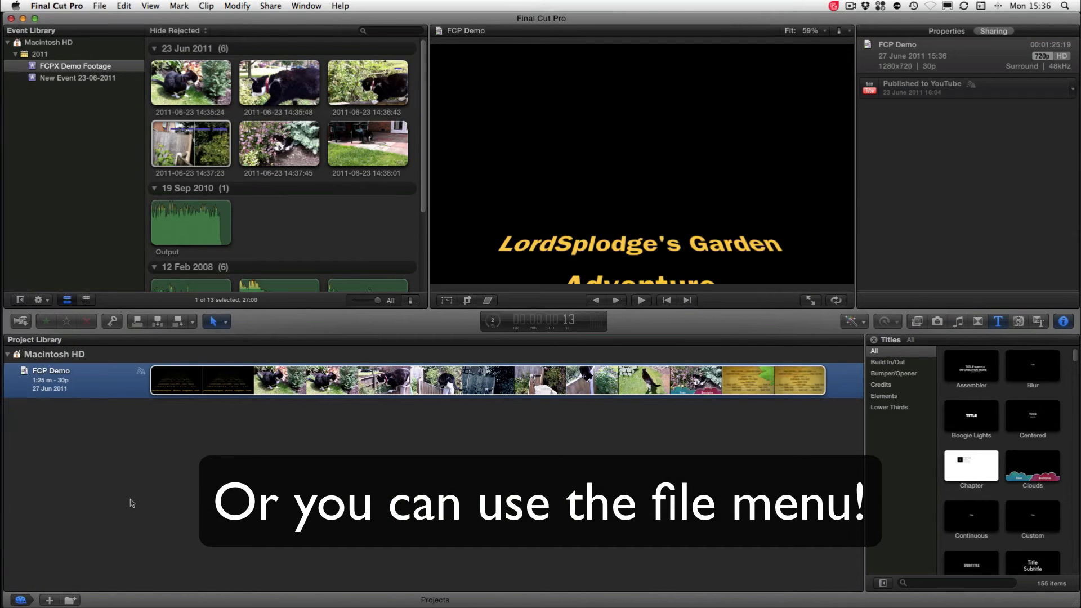
{"action": "left_click", "coordinate": [50, 600]}
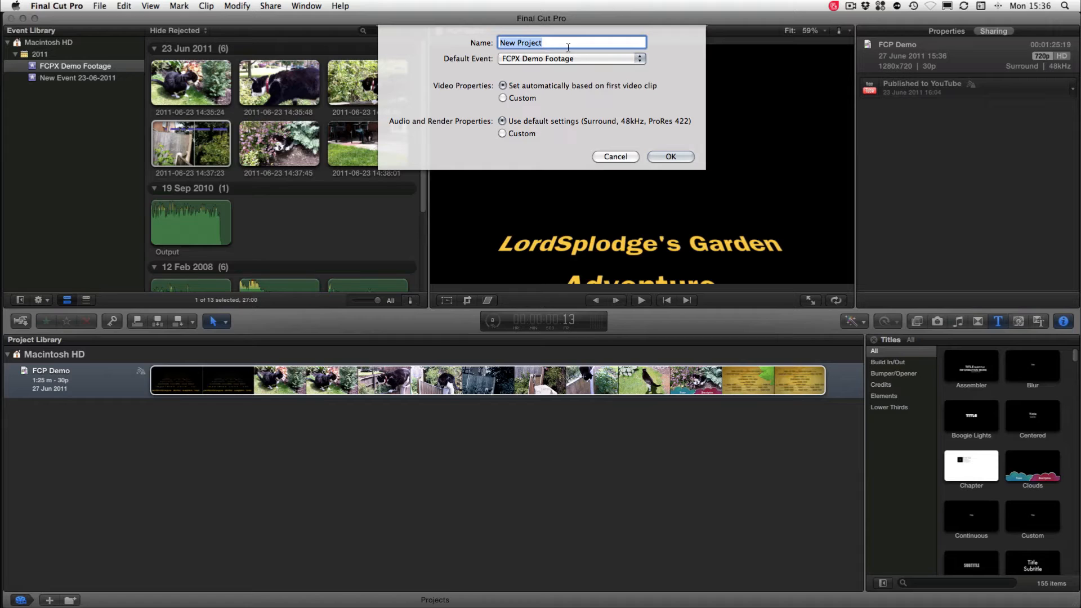
{"action": "type", "text": "``d"}
{"action": "type", "text": "eencast"}
{"action": "left_click", "coordinate": [521, 98]}
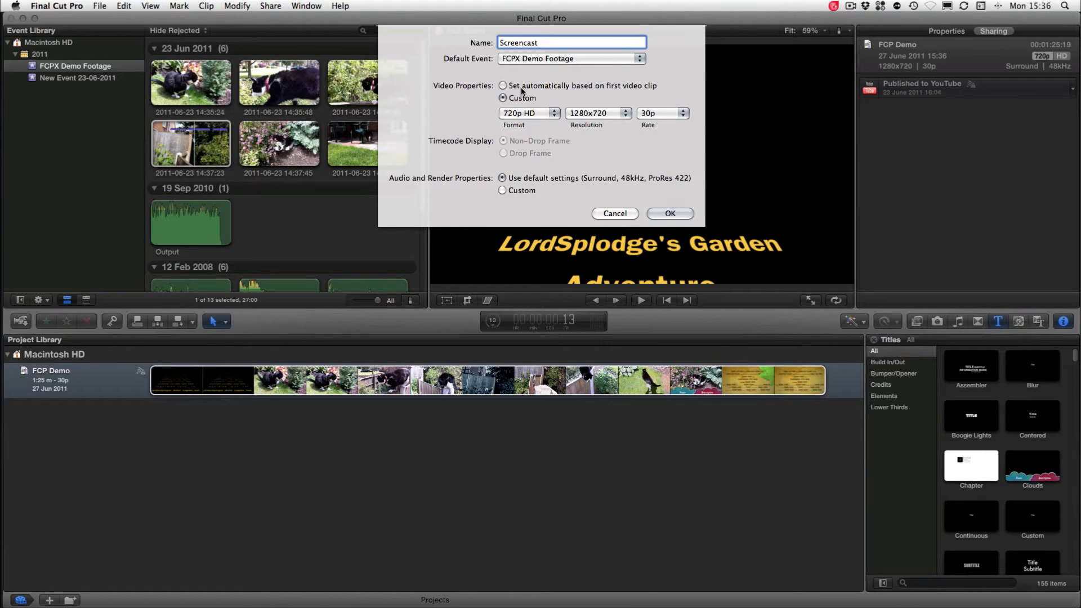
{"action": "left_click", "coordinate": [521, 86]}
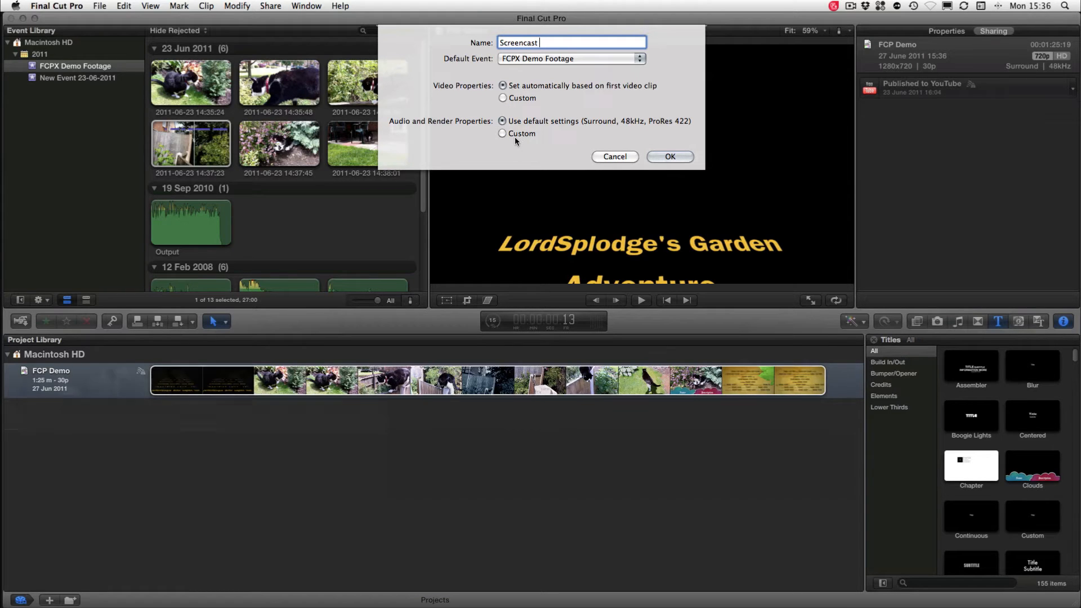
{"action": "left_click", "coordinate": [502, 133]}
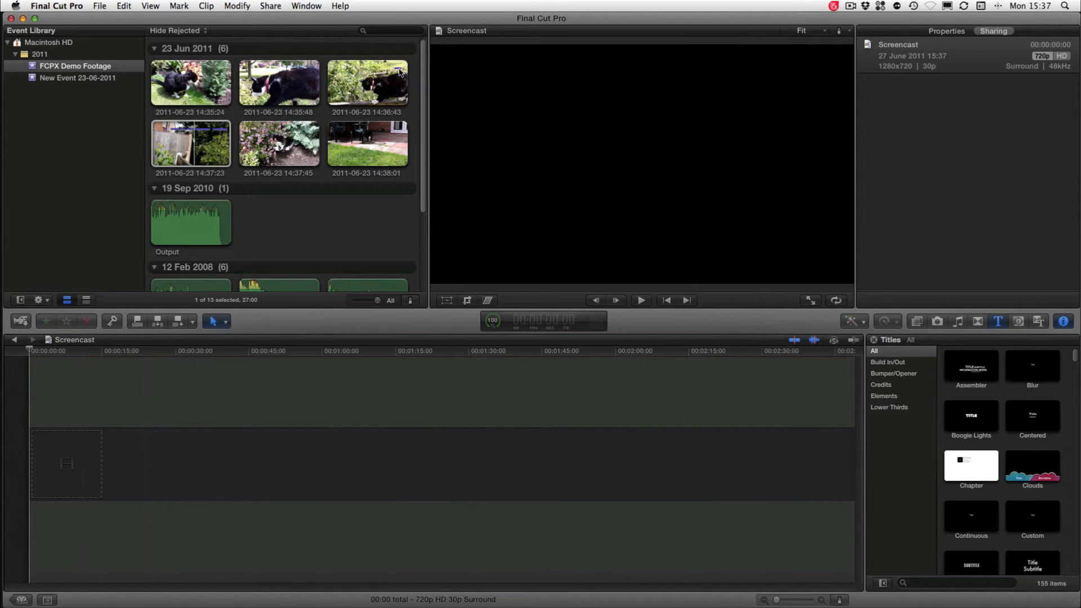
{"action": "left_click", "coordinate": [259, 152]}
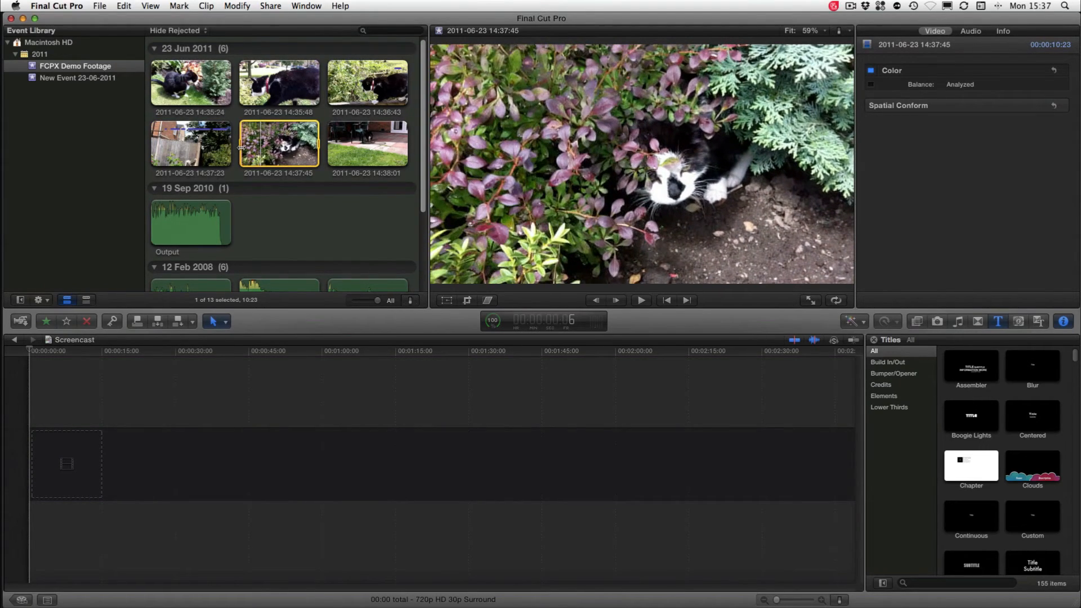
{"action": "left_click_drag", "start_coordinate": [241, 148], "coordinate": [302, 146]}
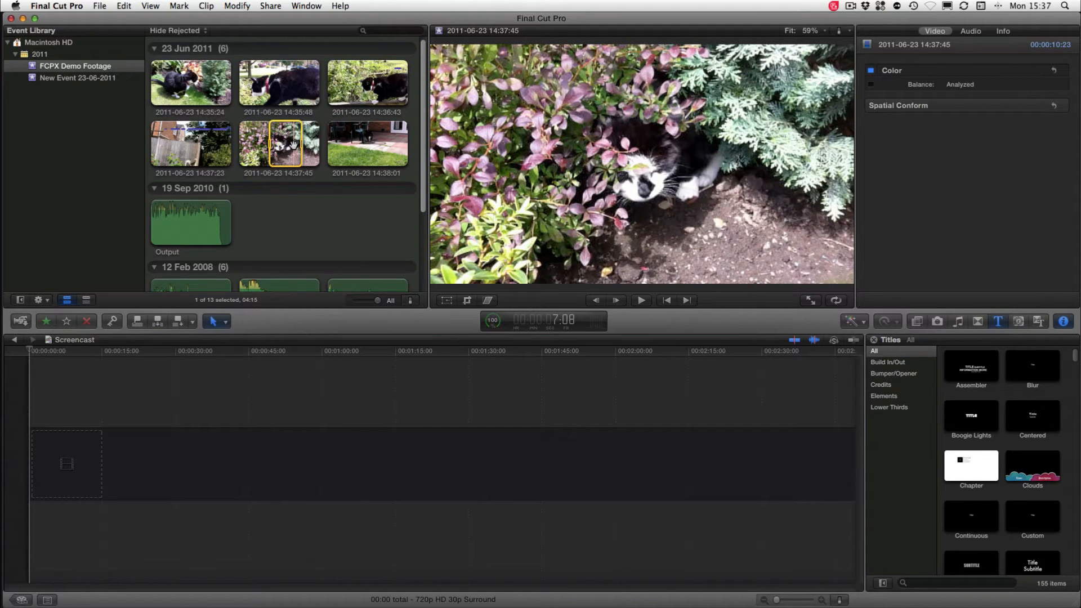
{"action": "left_click_drag", "start_coordinate": [293, 146], "coordinate": [77, 466]}
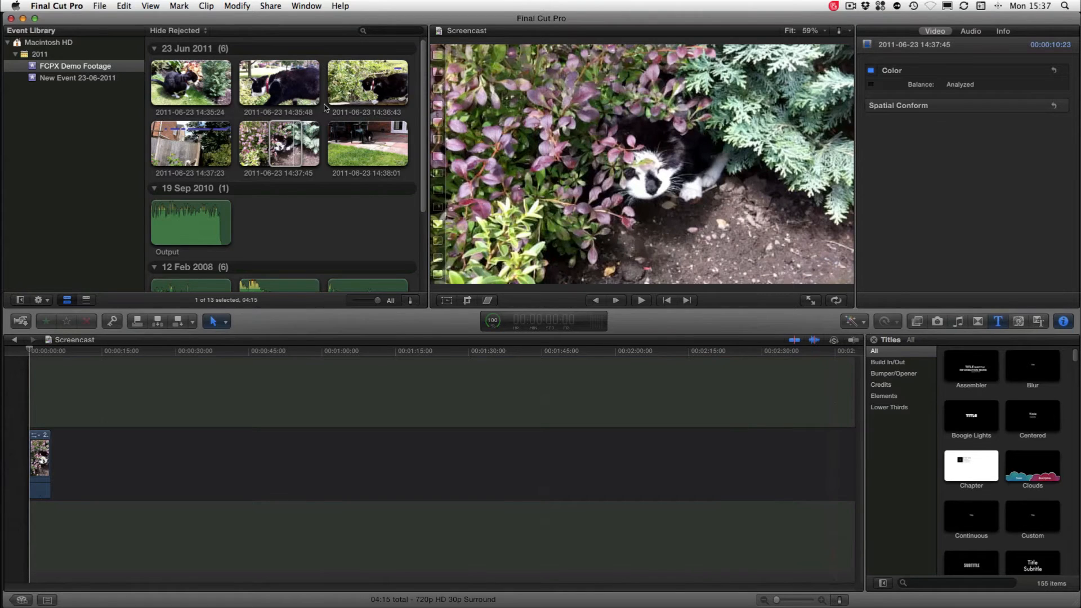
{"action": "left_click", "coordinate": [292, 89]}
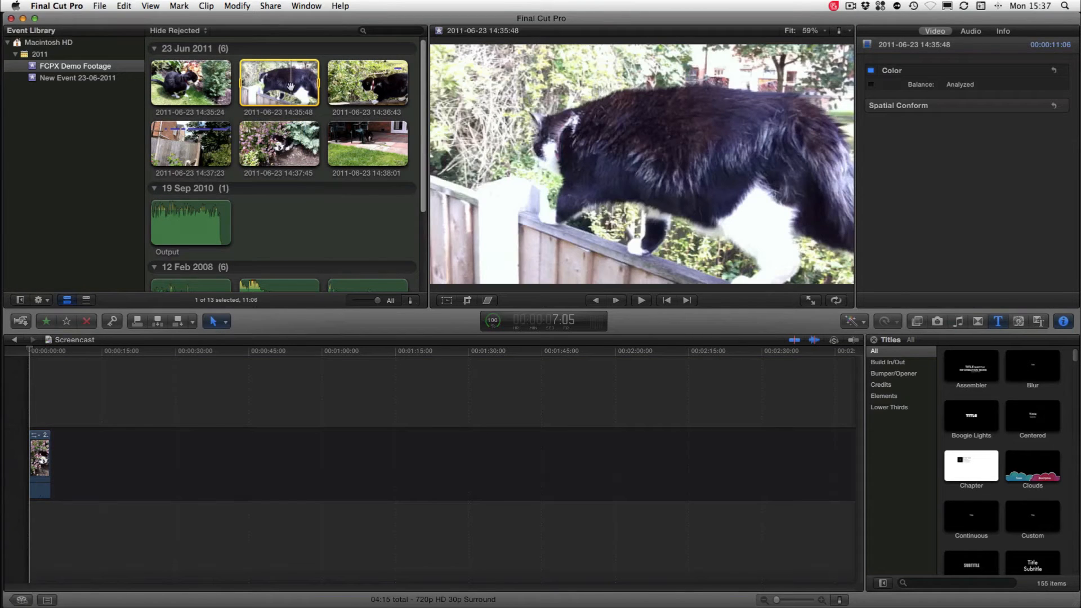
{"action": "left_click_drag", "start_coordinate": [290, 87], "coordinate": [77, 457]}
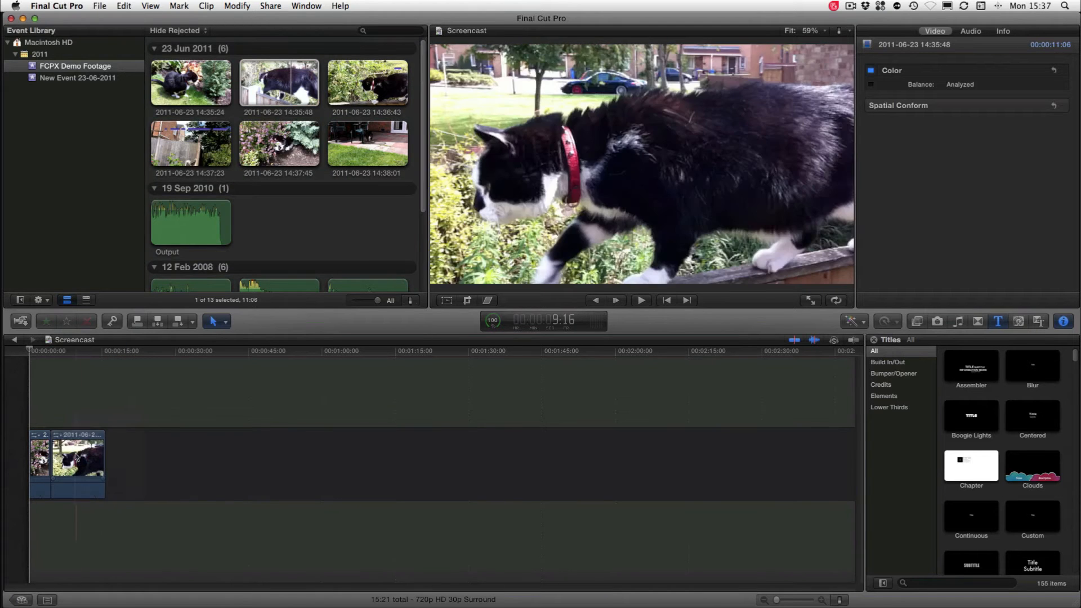
{"action": "left_click", "coordinate": [95, 457]}
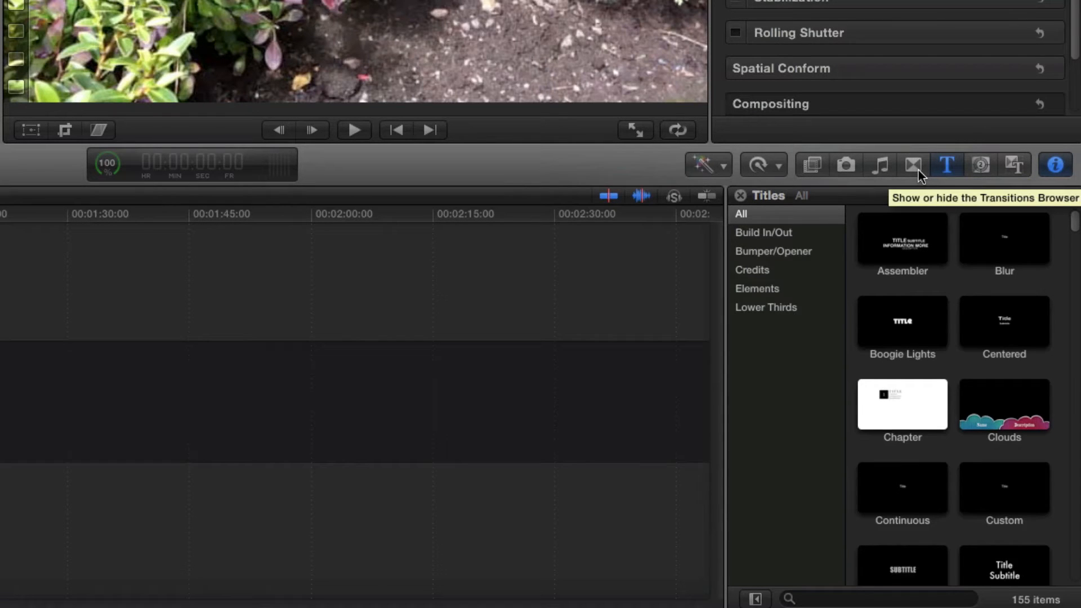
Add a Cross Dissolve transition between the two timeline clips
{"action": "left_click", "coordinate": [917, 170]}
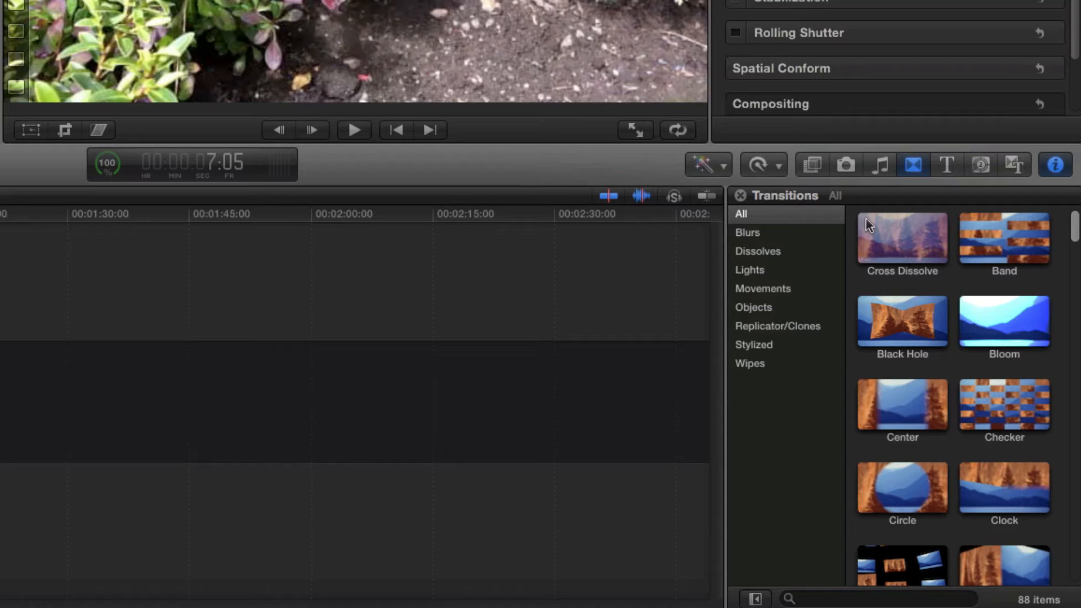
{"action": "left_click", "coordinate": [760, 254]}
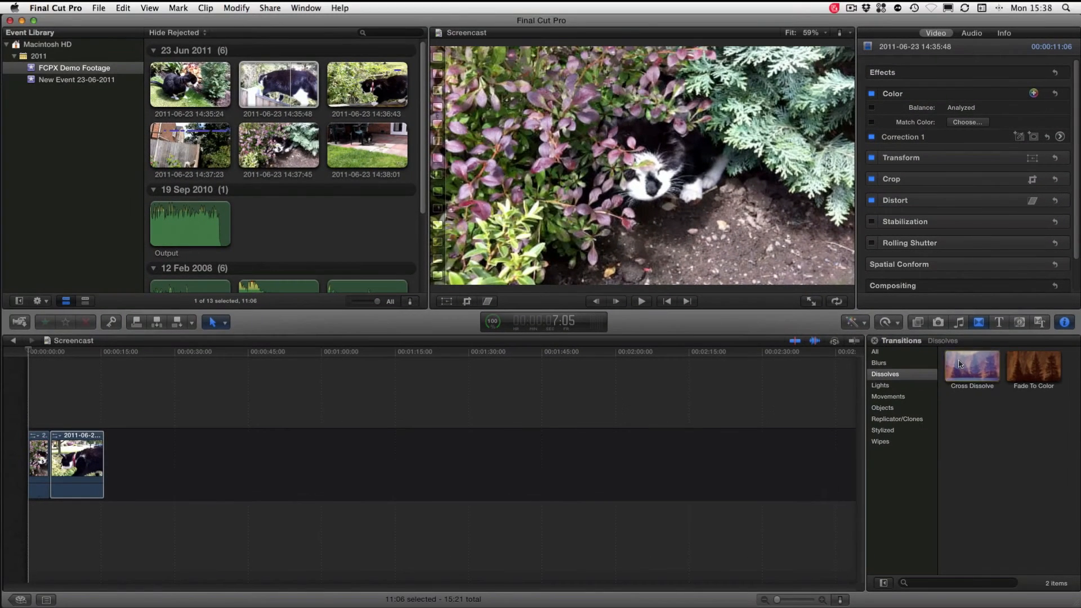
{"action": "left_click_drag", "start_coordinate": [960, 363], "coordinate": [55, 440]}
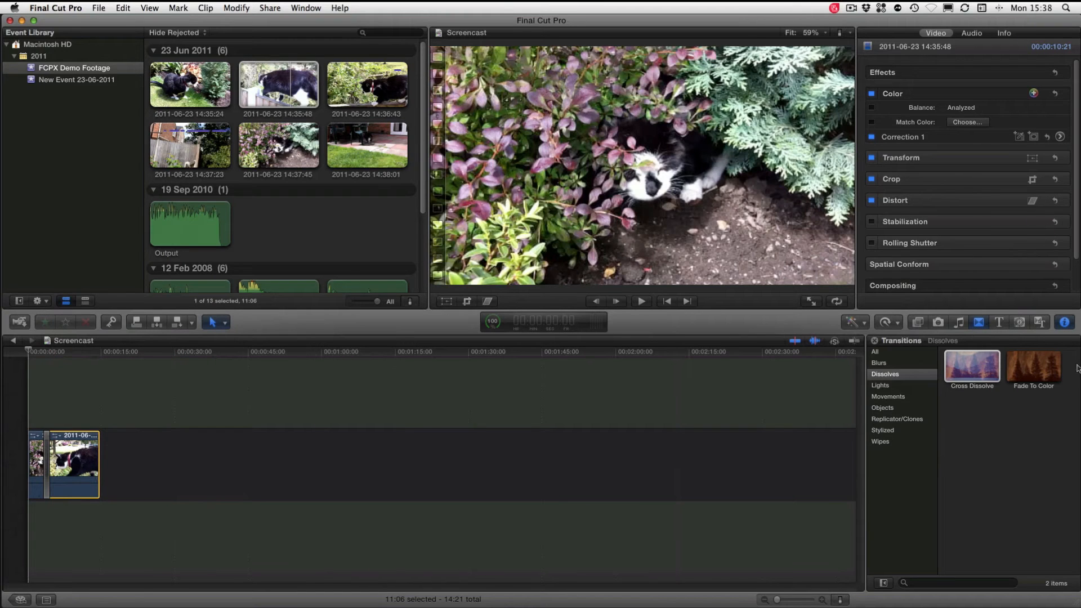
{"action": "left_click", "coordinate": [1067, 323]}
{"action": "left_click", "coordinate": [1068, 324]}
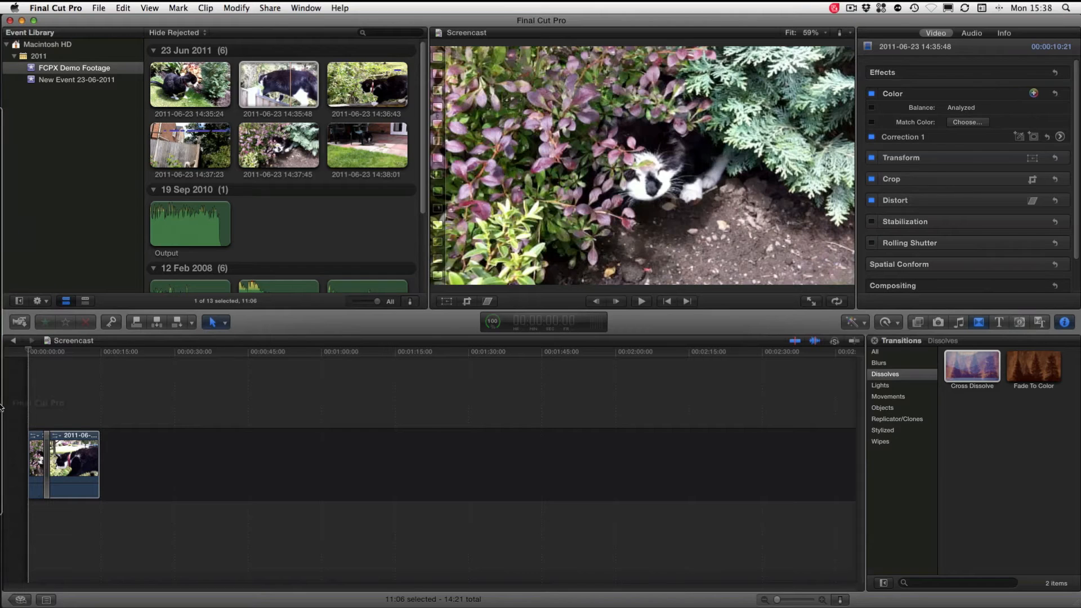
{"action": "left_click", "coordinate": [82, 394]}
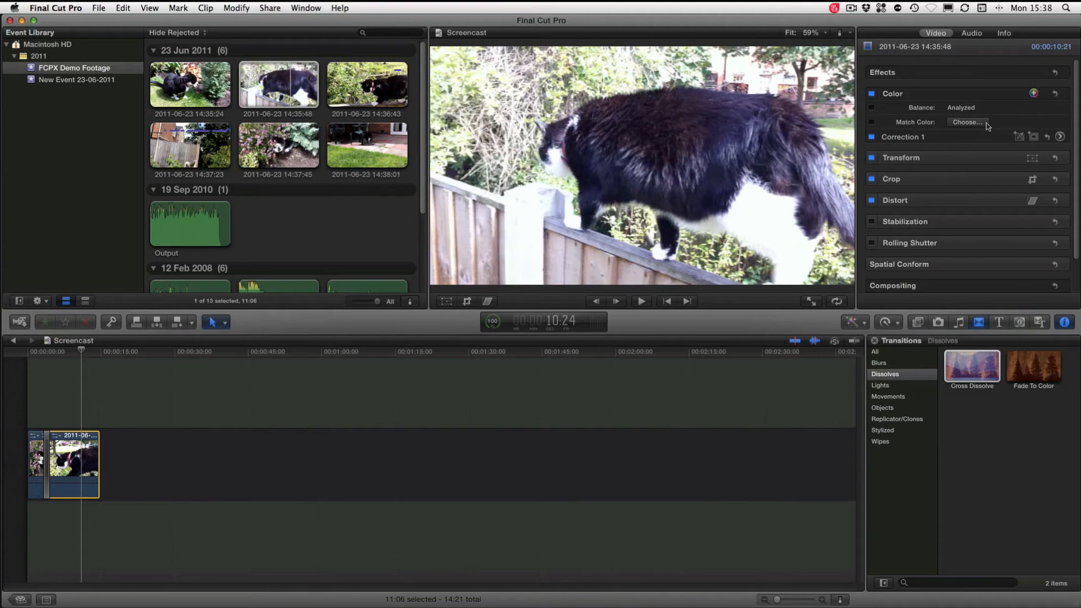
{"action": "left_click", "coordinate": [961, 109]}
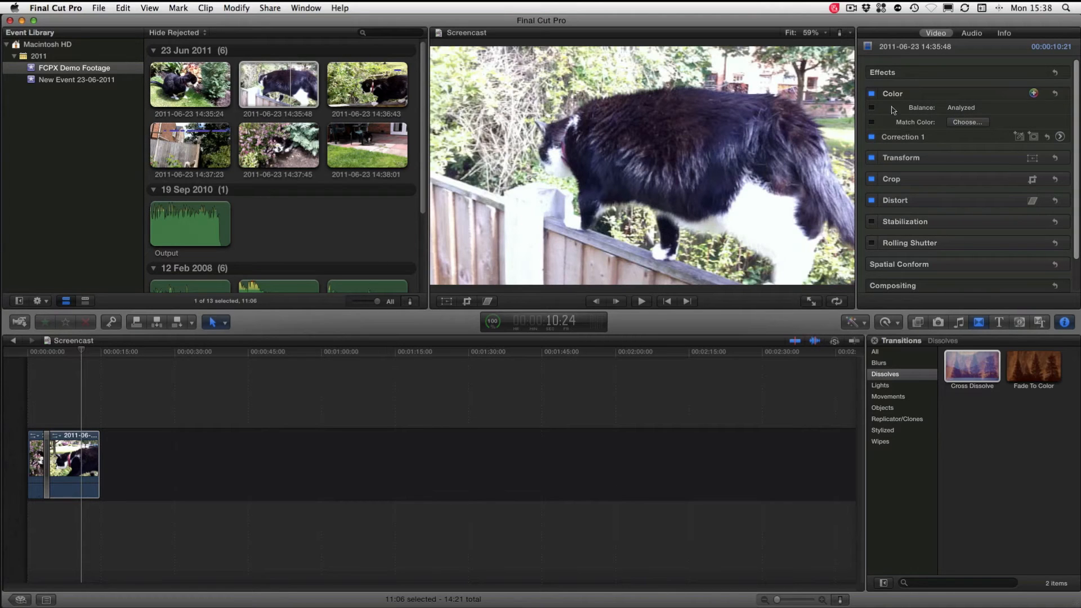
{"action": "left_click", "coordinate": [967, 123]}
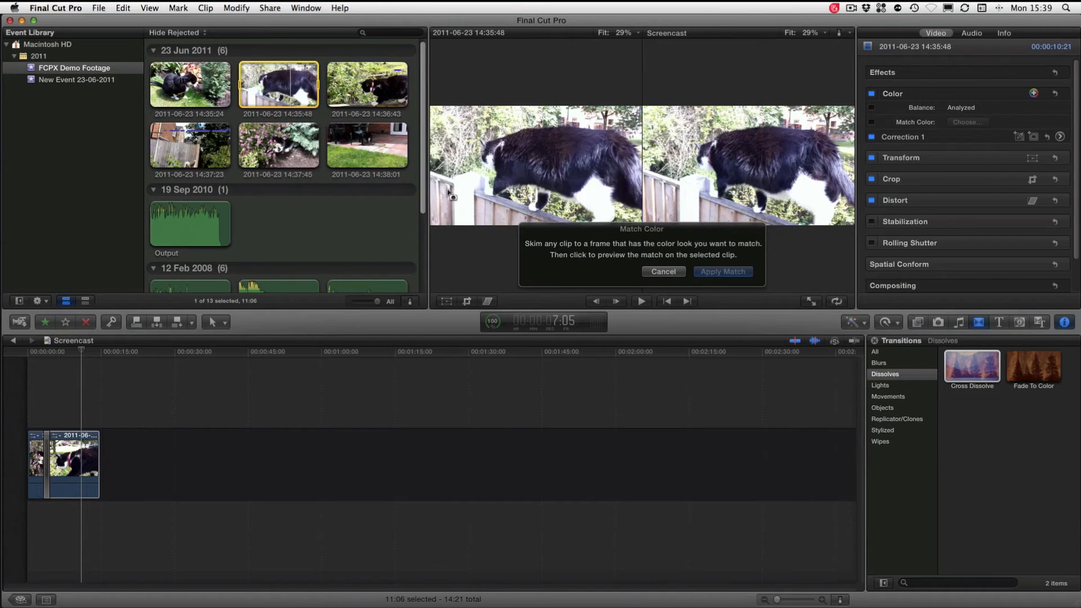
{"action": "left_click", "coordinate": [363, 161]}
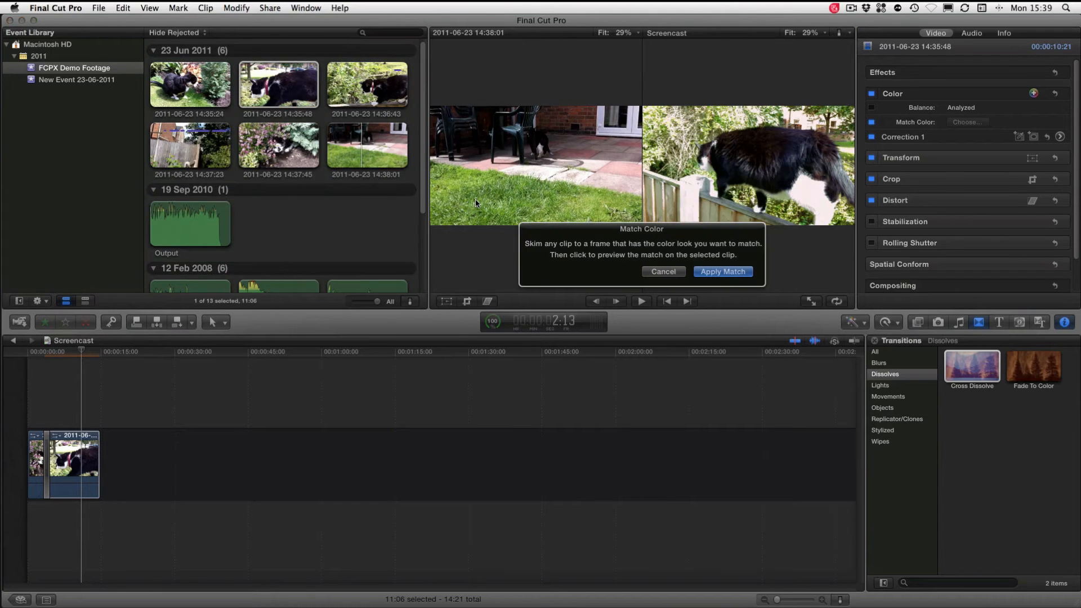
{"action": "left_click", "coordinate": [723, 273]}
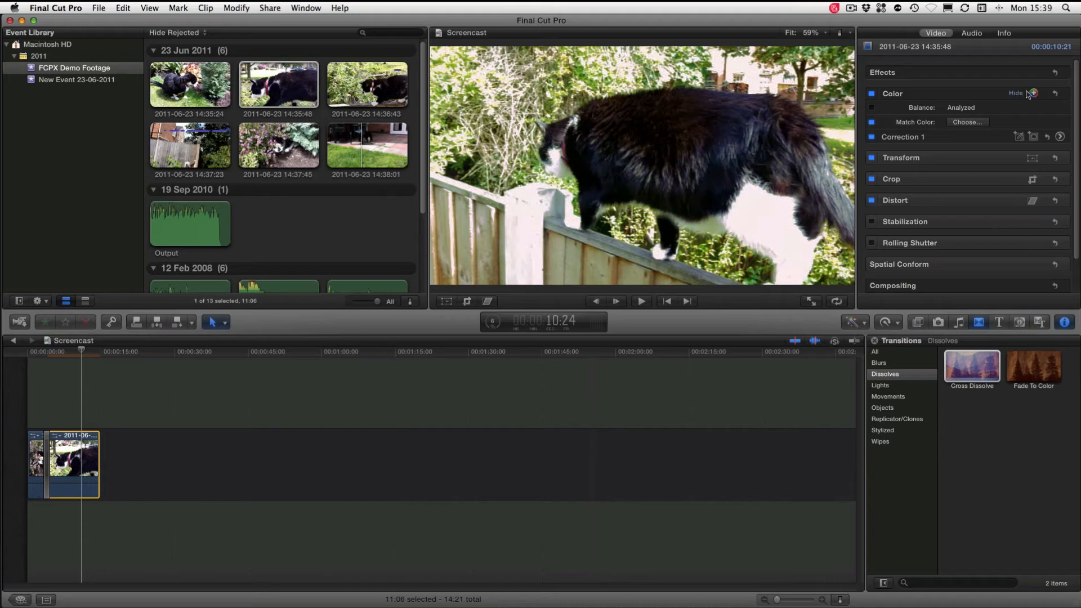
Review the audio properties and general information of the 14:35:48 clip, and return to its video properties
{"action": "left_click", "coordinate": [972, 33]}
{"action": "left_click", "coordinate": [1005, 35]}
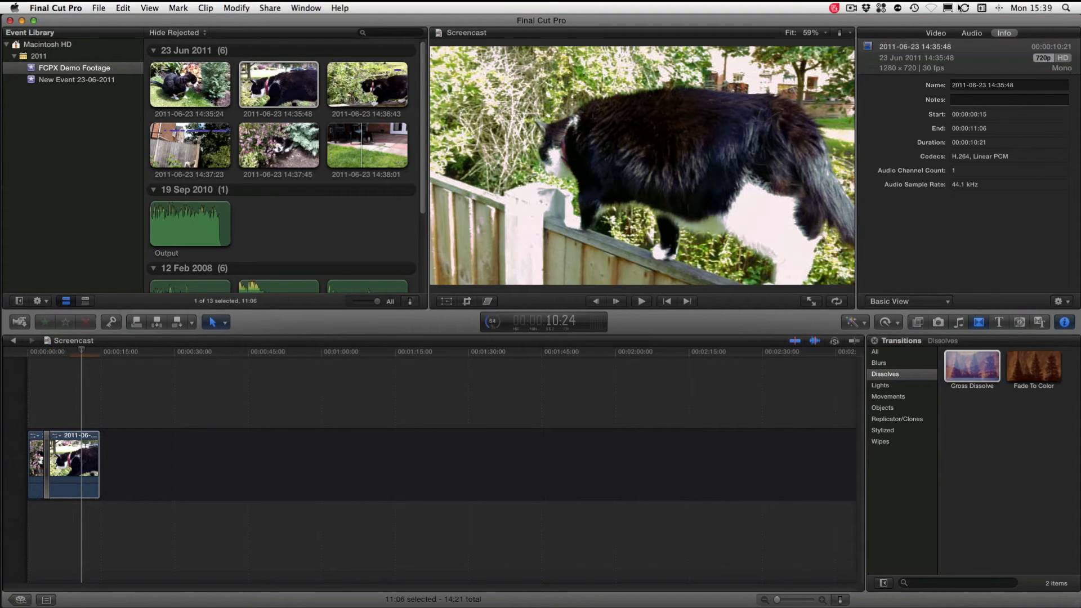
{"action": "left_click", "coordinate": [930, 35]}
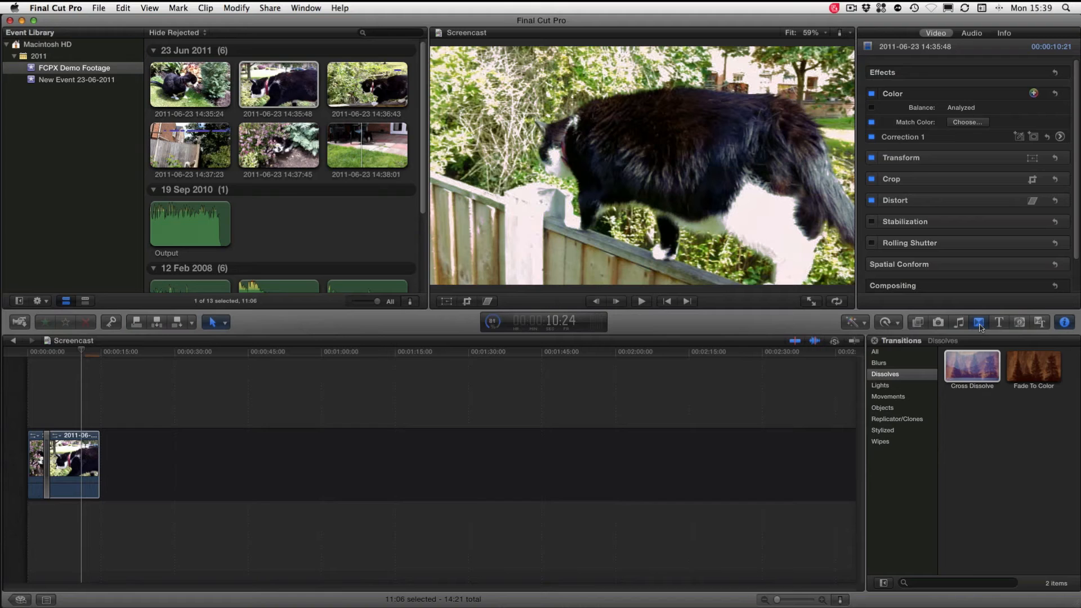
Insert a Boogie Lights title at the start of the timeline and select it
{"action": "left_click", "coordinate": [1000, 325]}
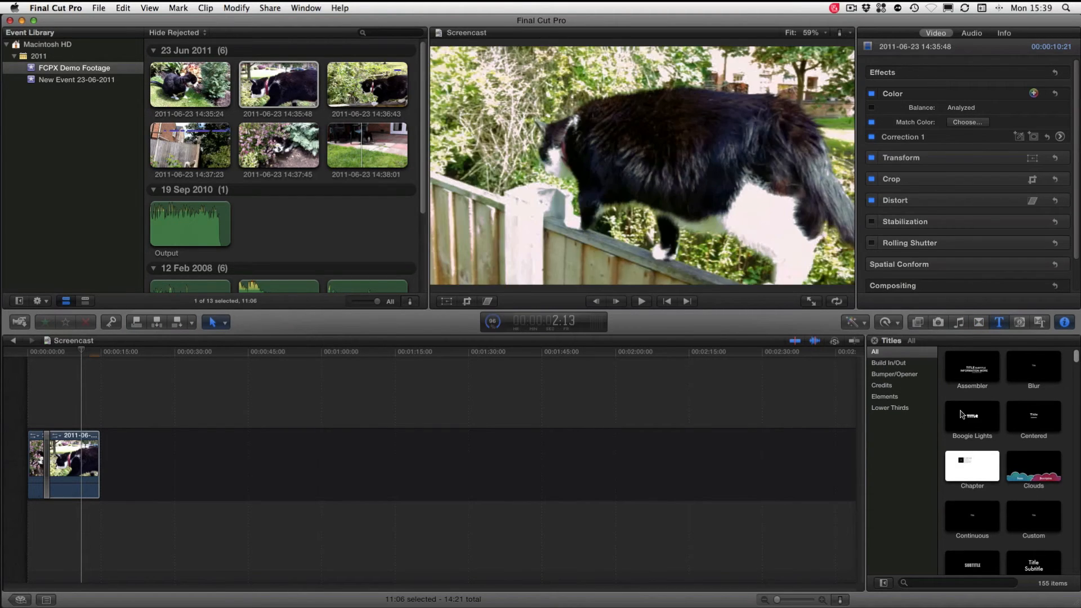
{"action": "left_click_drag", "start_coordinate": [971, 414], "coordinate": [29, 465]}
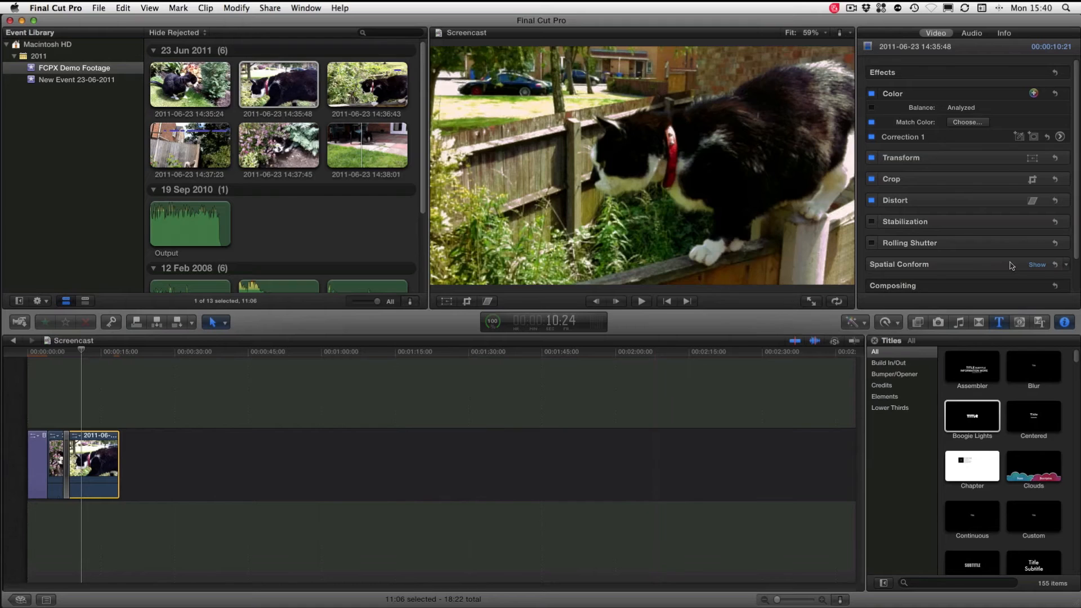
{"action": "left_click", "coordinate": [36, 458]}
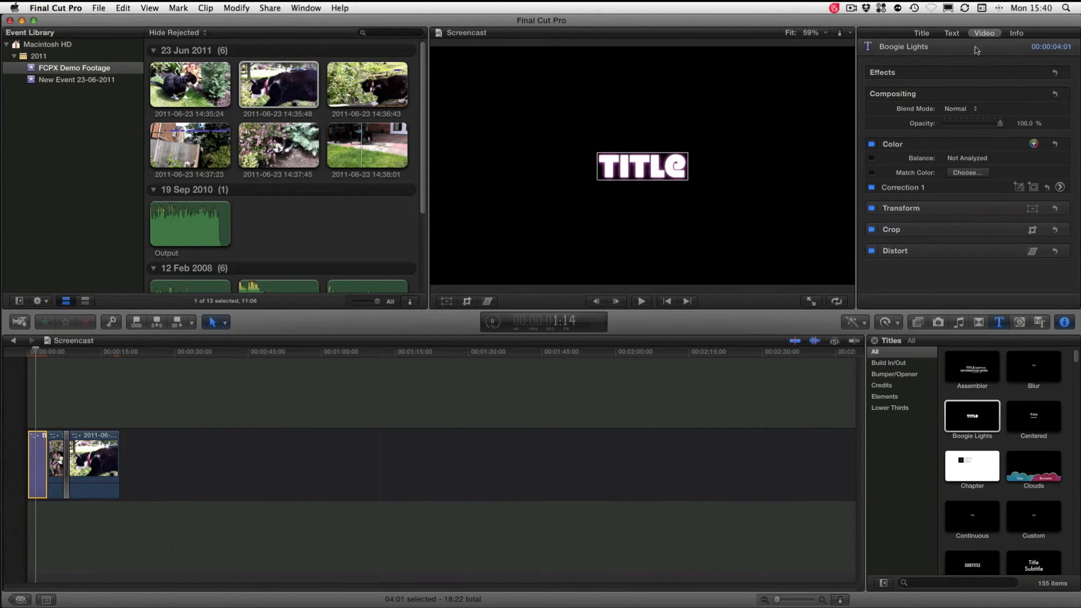
Change the title's text to Cat Night with the Tekton Pro font, and show its video properties
{"action": "left_click", "coordinate": [951, 34]}
{"action": "double_click", "coordinate": [908, 93]}
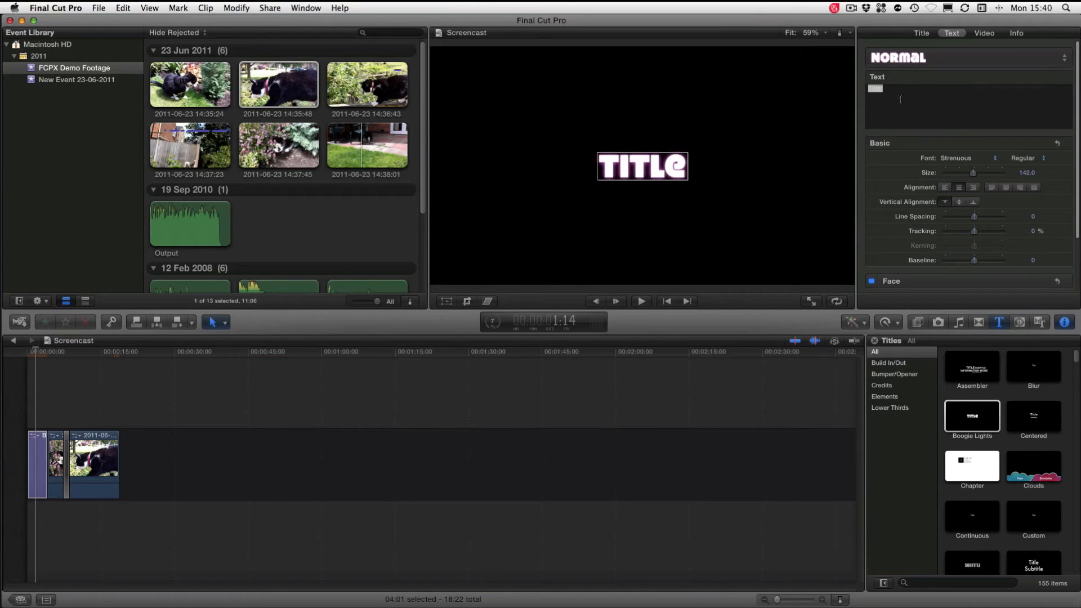
{"action": "key", "text": "t"}
{"action": "type", "text": "C"}
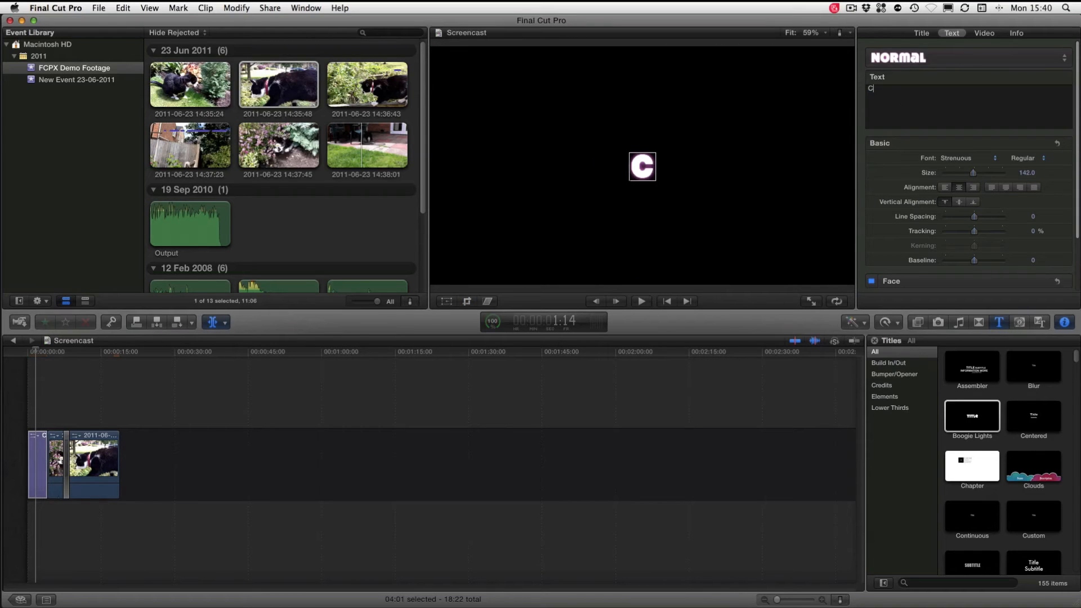
{"action": "type", "text": "at Night"}
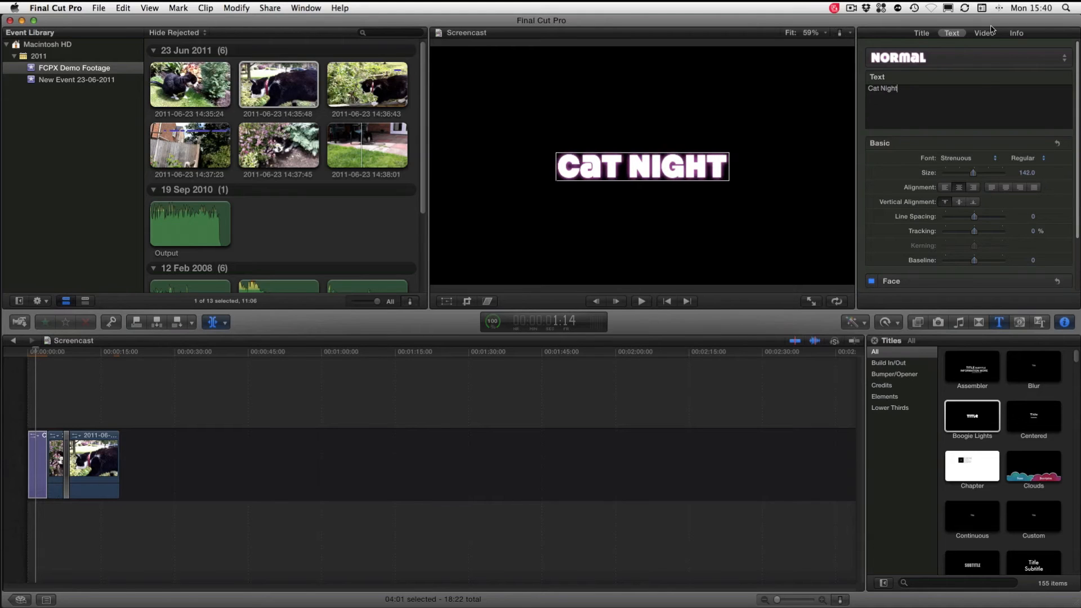
{"action": "left_click", "coordinate": [990, 164]}
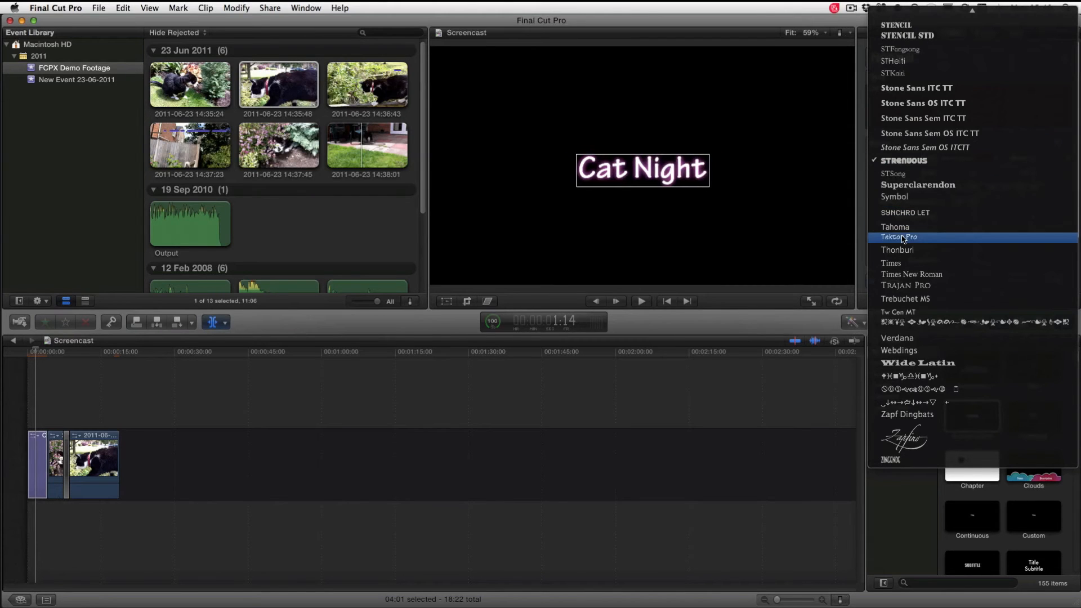
{"action": "left_click", "coordinate": [902, 239]}
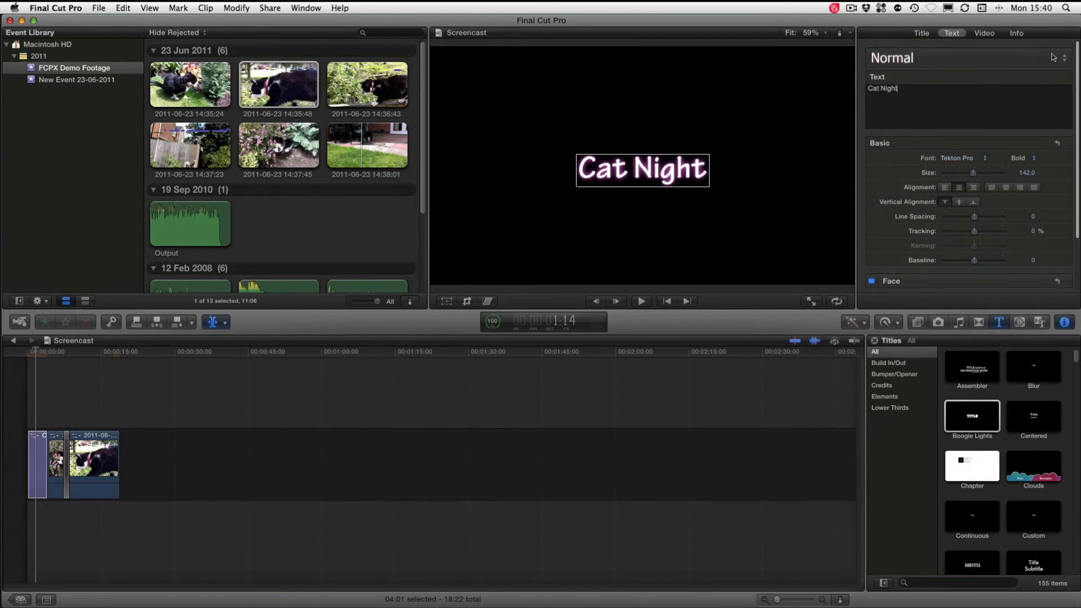
{"action": "left_click", "coordinate": [981, 35]}
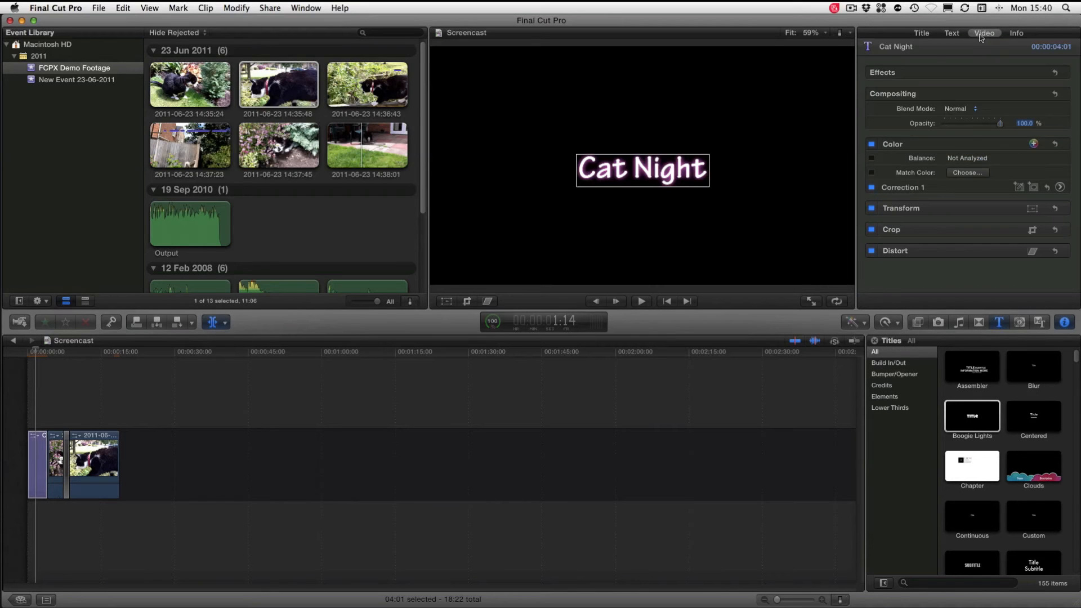
{"action": "left_click", "coordinate": [63, 448]}
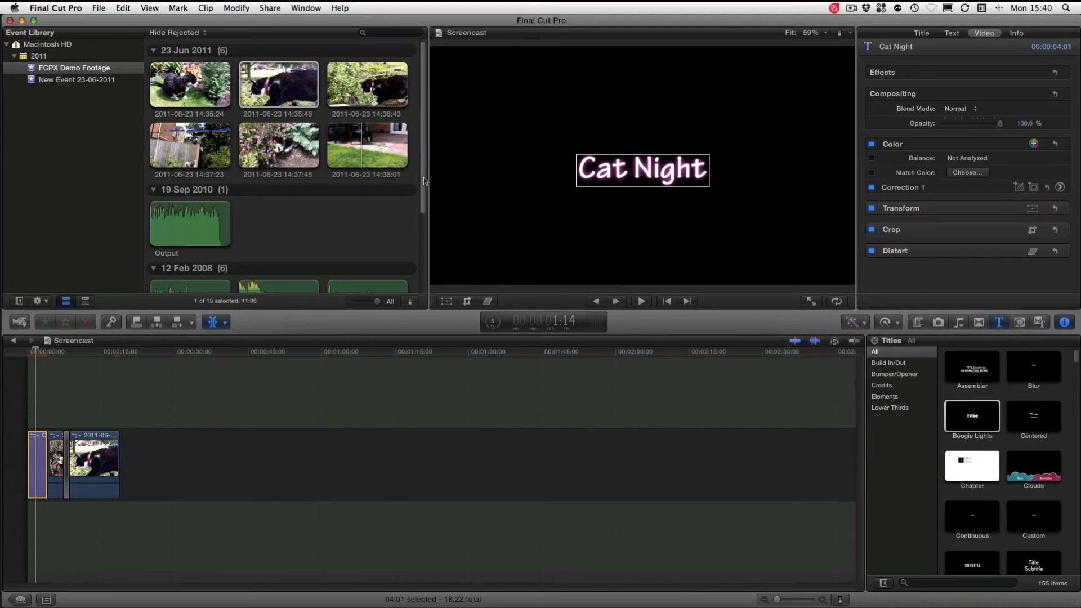
Connect the Basement Hit FX sound above the 14:35:48 clip so that it ends at the playhead
{"action": "left_click_drag", "start_coordinate": [424, 181], "coordinate": [419, 247]}
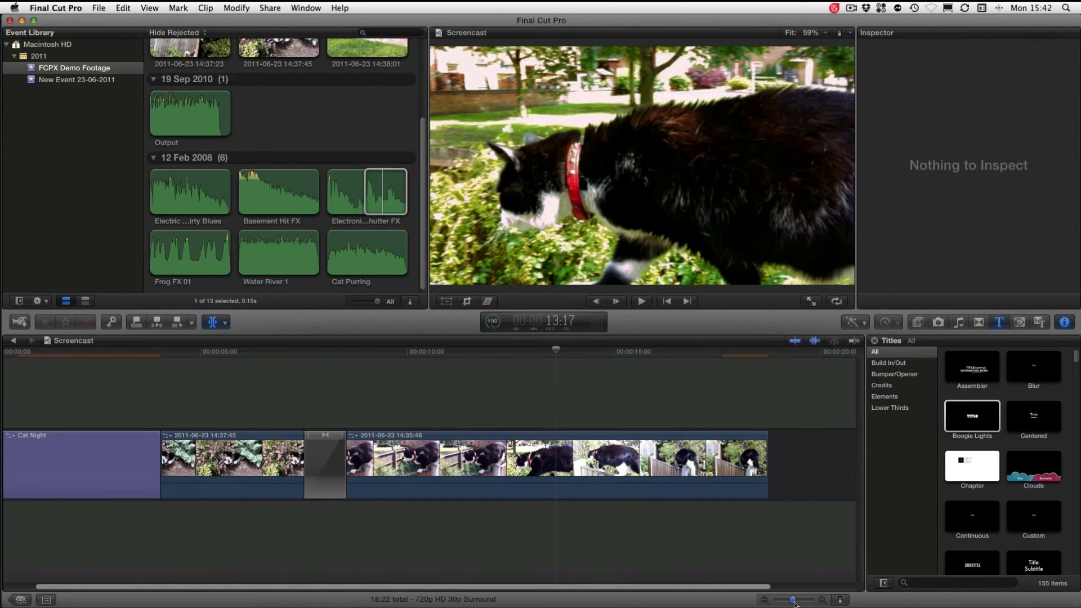
{"action": "left_click_drag", "start_coordinate": [794, 603], "coordinate": [790, 602]}
{"action": "left_click", "coordinate": [265, 201]}
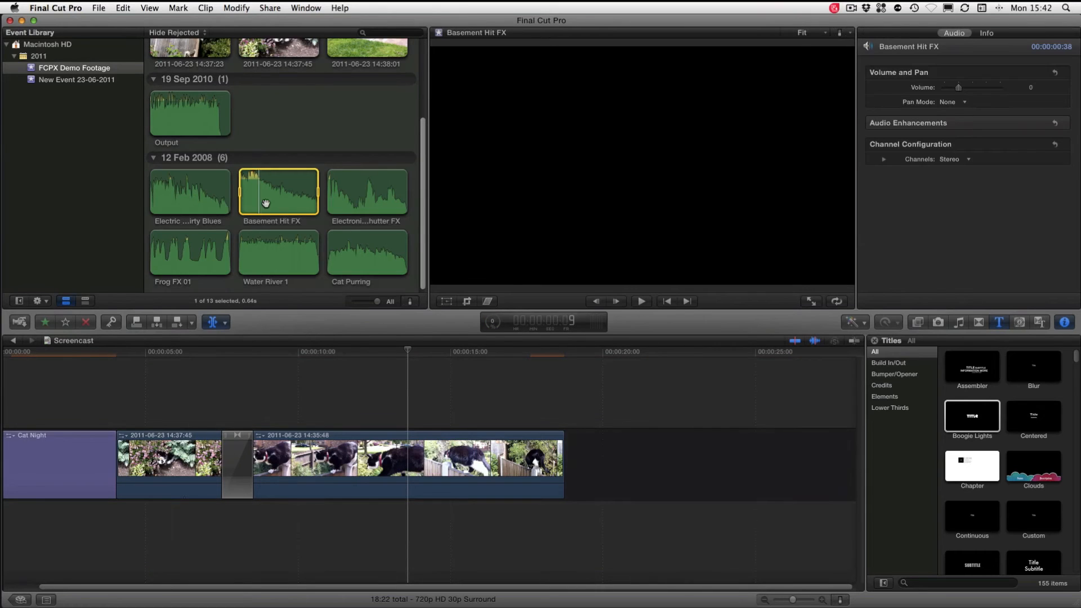
{"action": "left_click_drag", "start_coordinate": [280, 195], "coordinate": [388, 420]}
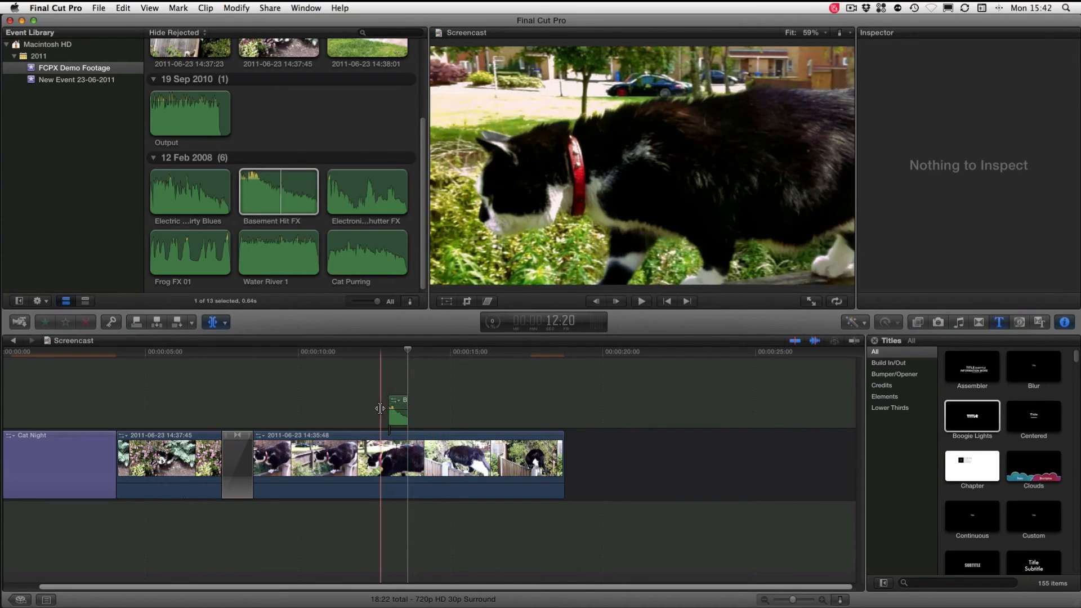
Play the timeline from the playhead to check the Basement Hit FX sound against the 14:35:48 clip
{"action": "key", "text": "space"}
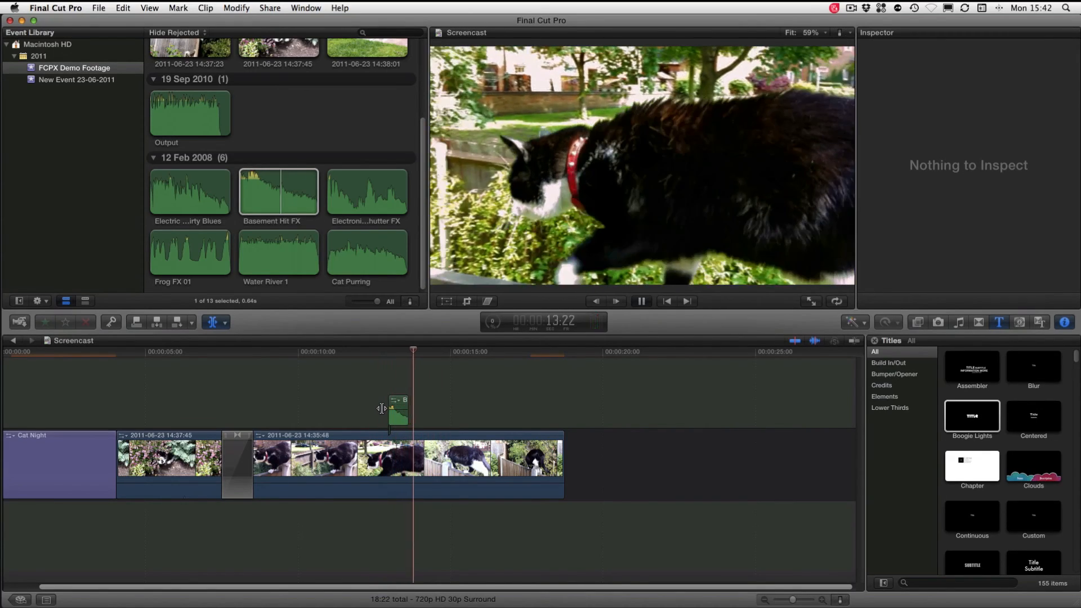
{"action": "key", "text": "space"}
{"action": "scroll", "coordinate": [19, 415], "scroll_direction": "left", "scroll_amount": 3}
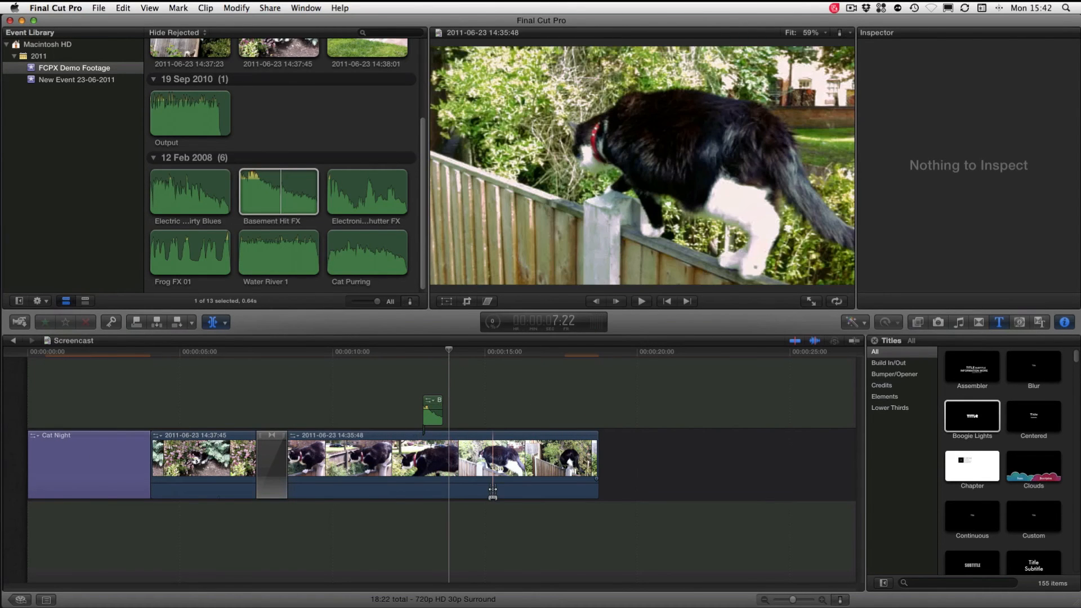
Combine the Cat Night title, both video clips, the transition and the Basement Hit FX sound into a new compound clip
{"action": "left_click", "coordinate": [108, 462]}
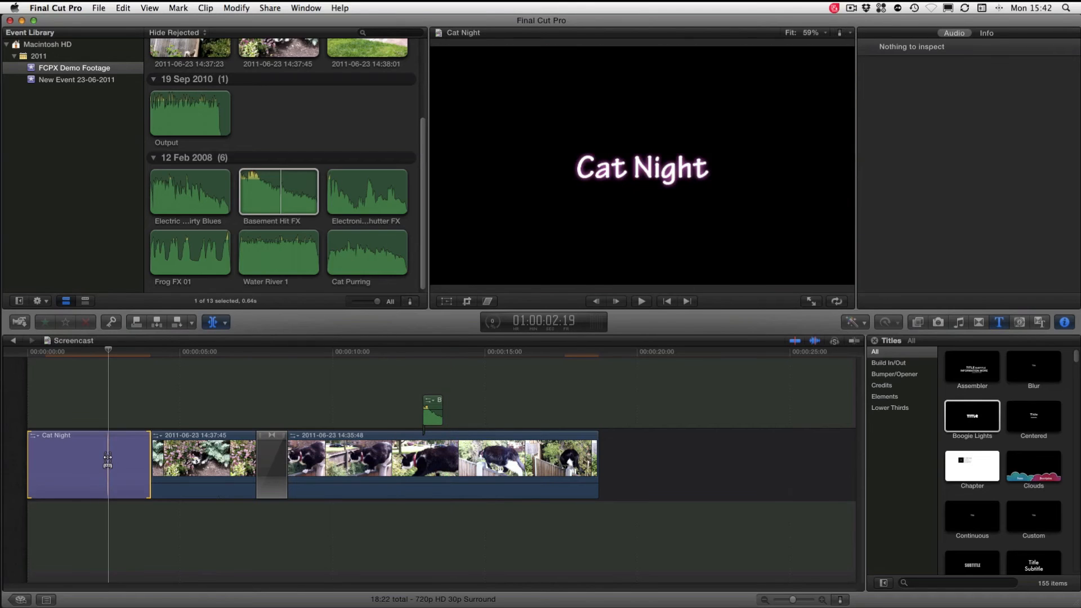
{"action": "left_click", "coordinate": [250, 462]}
{"action": "left_click", "coordinate": [272, 471]}
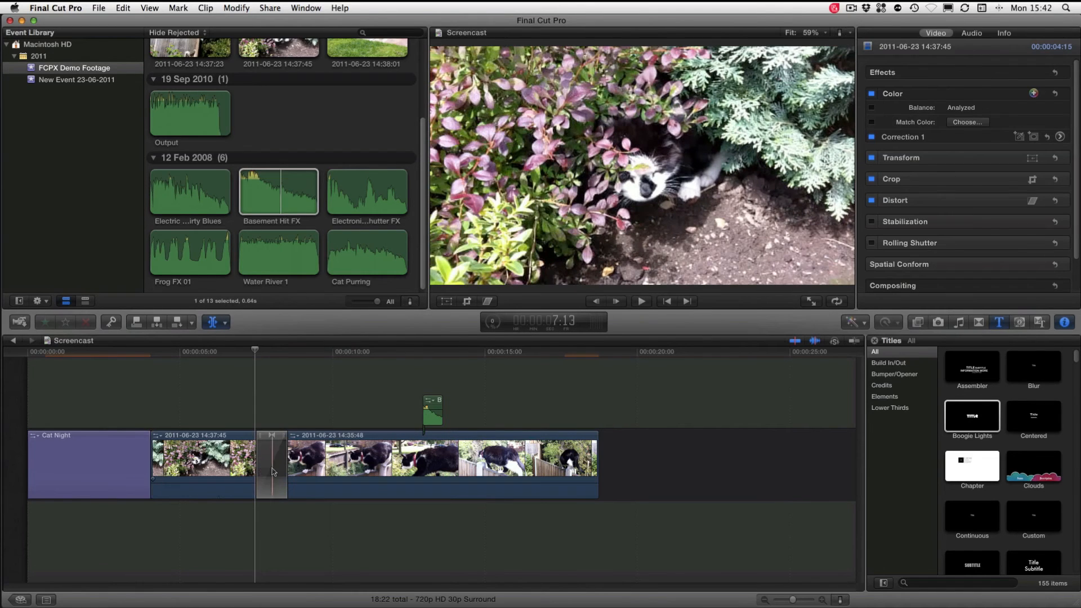
{"action": "left_click", "coordinate": [169, 462], "text": "super"}
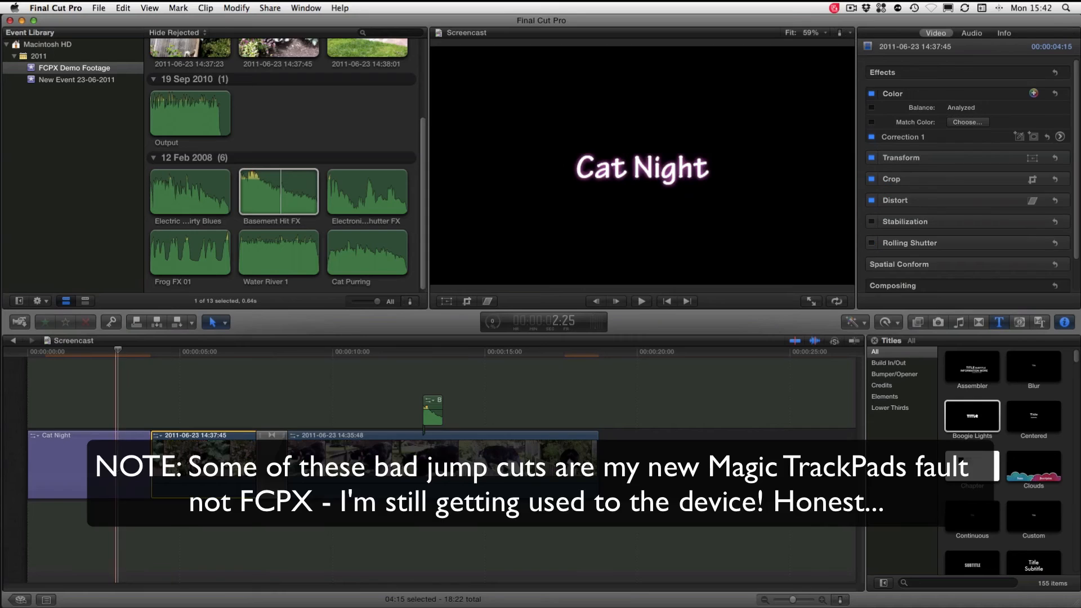
{"action": "left_click", "coordinate": [119, 462], "text": "super"}
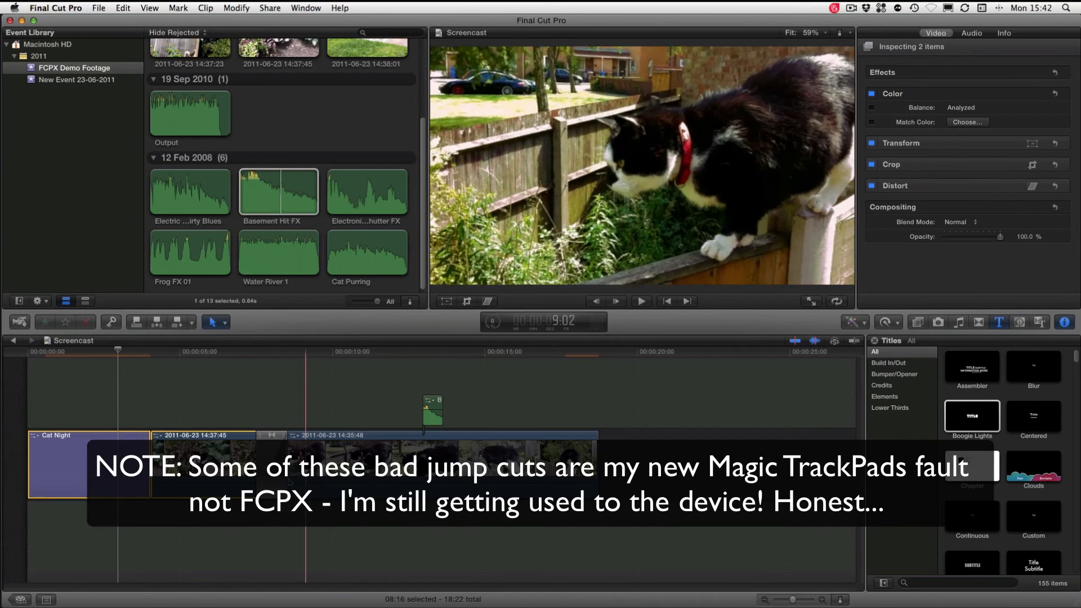
{"action": "left_click", "coordinate": [271, 476], "text": "super"}
{"action": "left_click", "coordinate": [310, 471], "text": "super"}
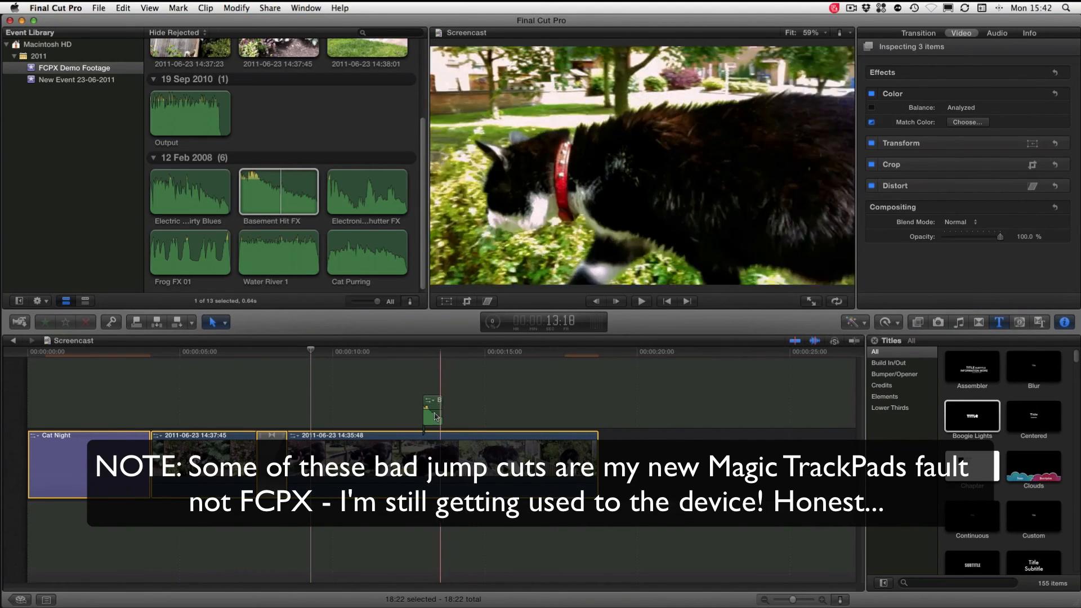
{"action": "left_click", "coordinate": [433, 411], "text": "super"}
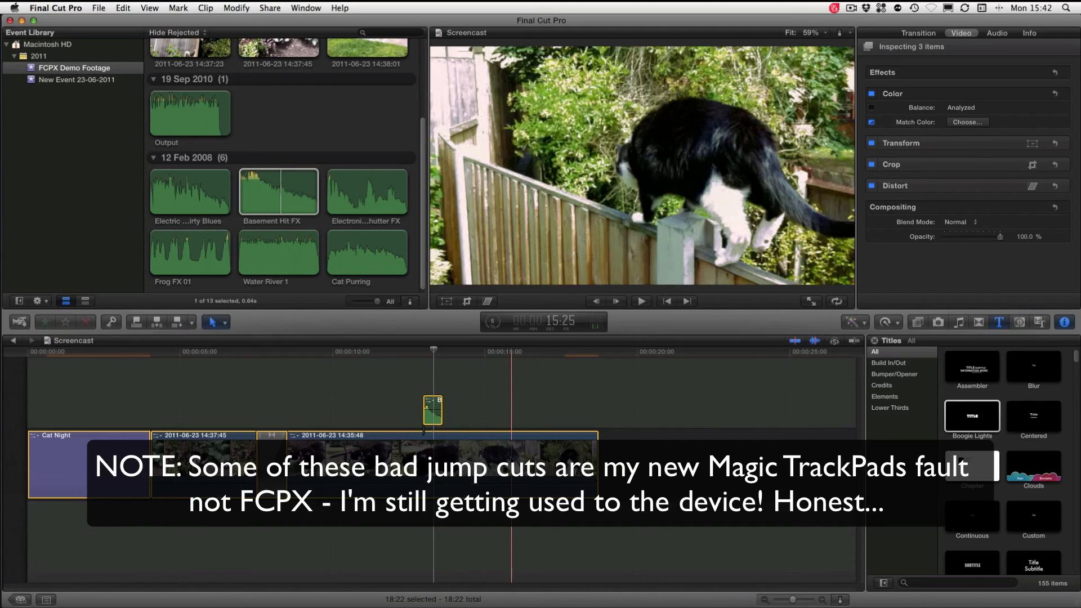
{"action": "right_click", "coordinate": [511, 453]}
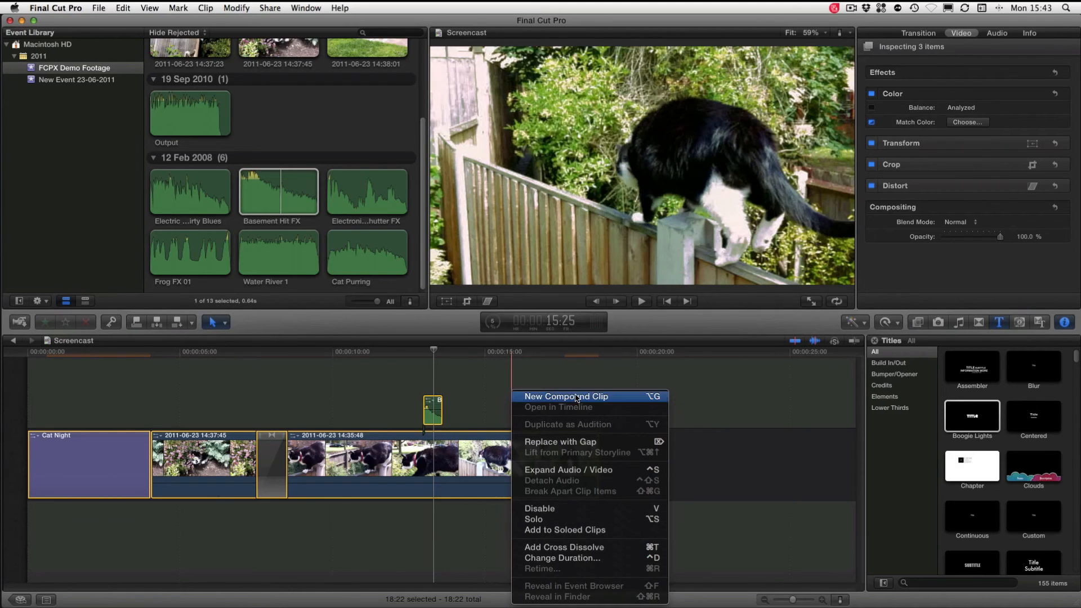
{"action": "left_click", "coordinate": [577, 398]}
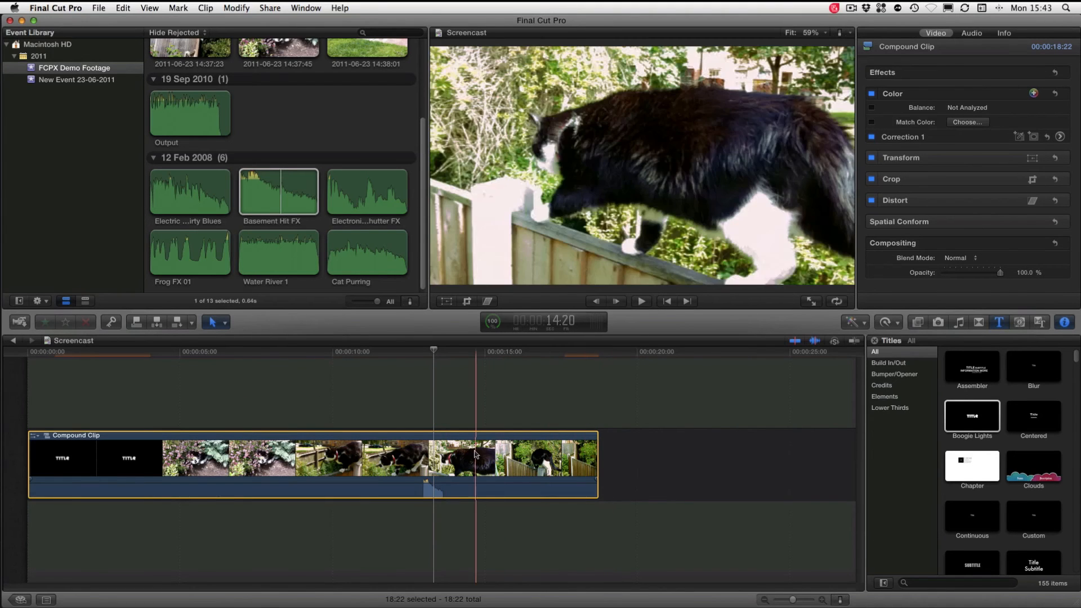
{"action": "left_click_drag", "start_coordinate": [436, 478], "coordinate": [463, 464]}
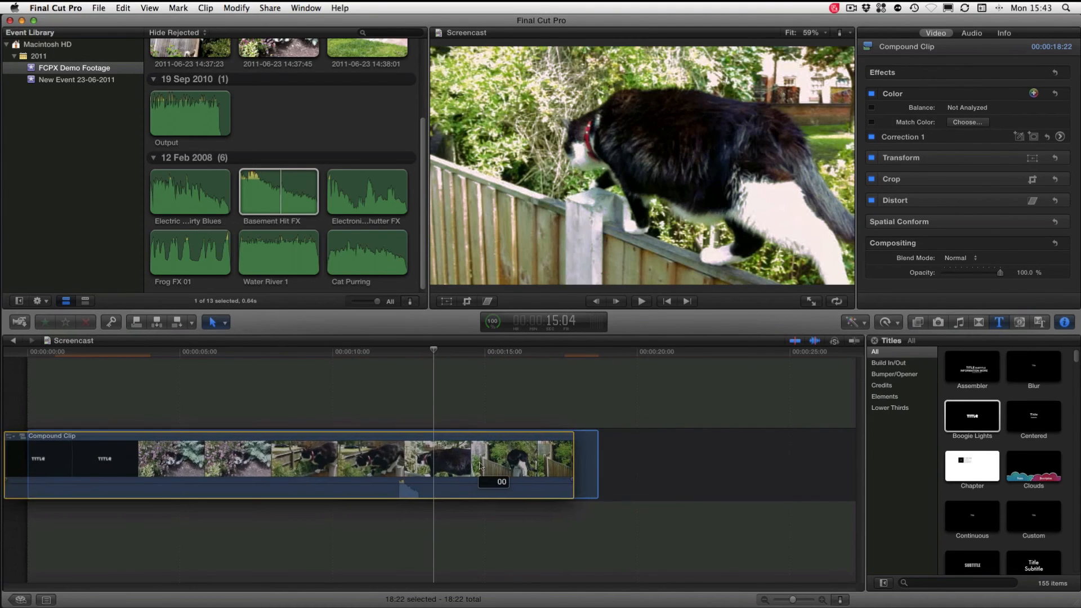
Append the 14:37:45 clip from the event to the end of the timeline, after the compound clip
{"action": "left_click", "coordinate": [303, 45]}
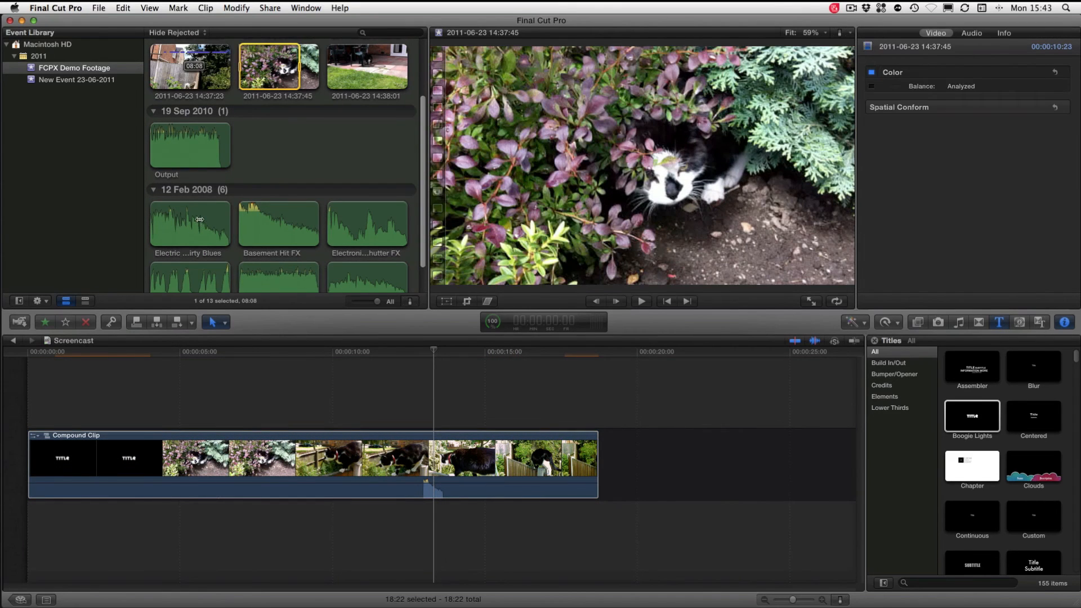
{"action": "key", "text": "e"}
{"action": "left_click_drag", "start_coordinate": [793, 600], "coordinate": [783, 601]}
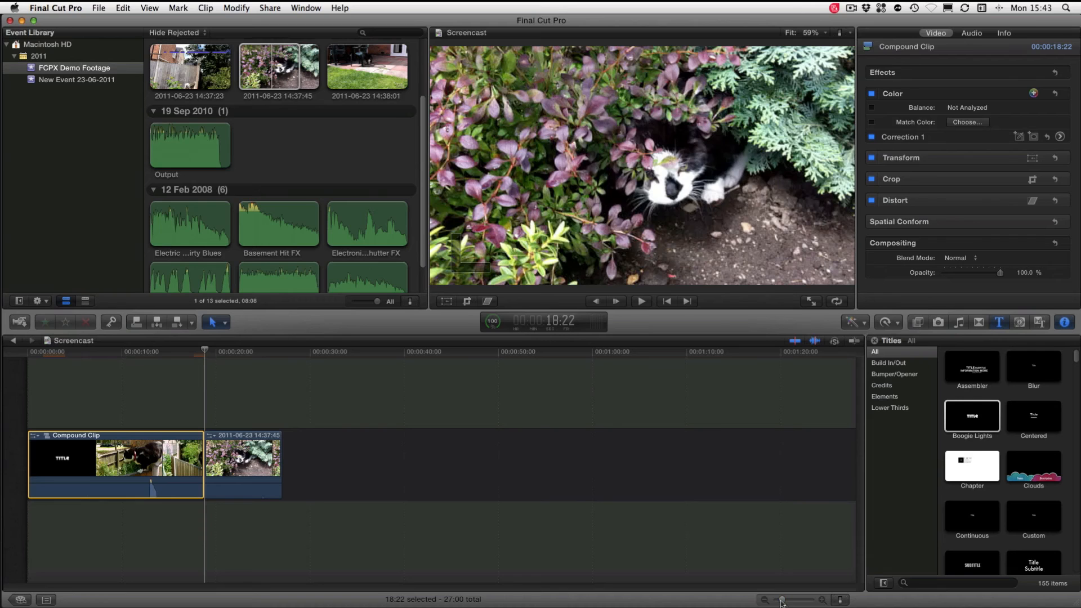
Move the compound clip behind the 14:37:45 clip, and restore the original order of the two clips
{"action": "left_click", "coordinate": [246, 463]}
{"action": "left_click_drag", "start_coordinate": [155, 463], "coordinate": [403, 463]}
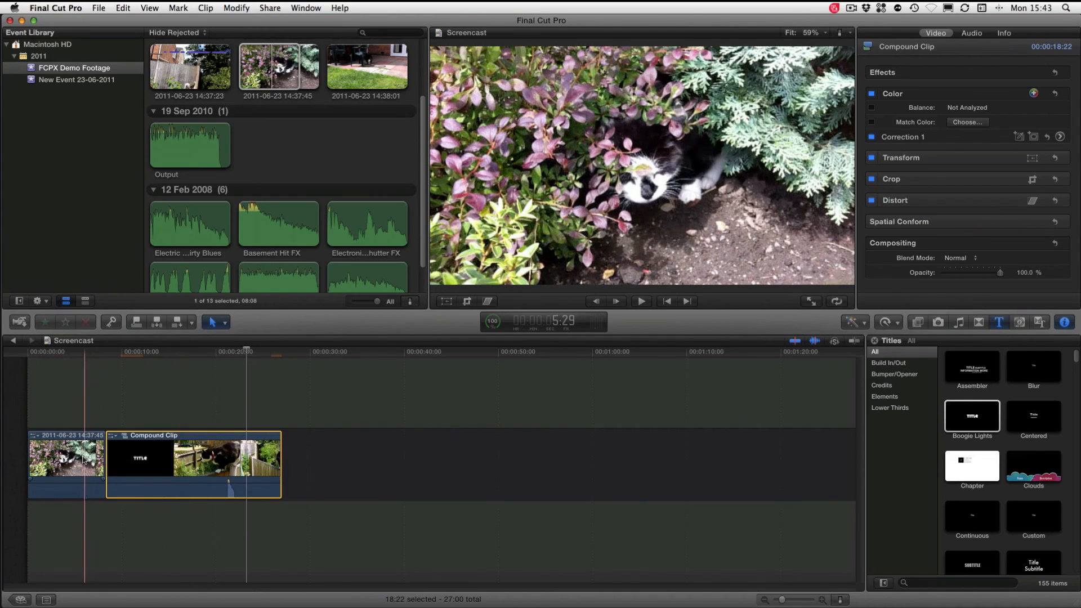
{"action": "left_click_drag", "start_coordinate": [83, 459], "coordinate": [314, 459]}
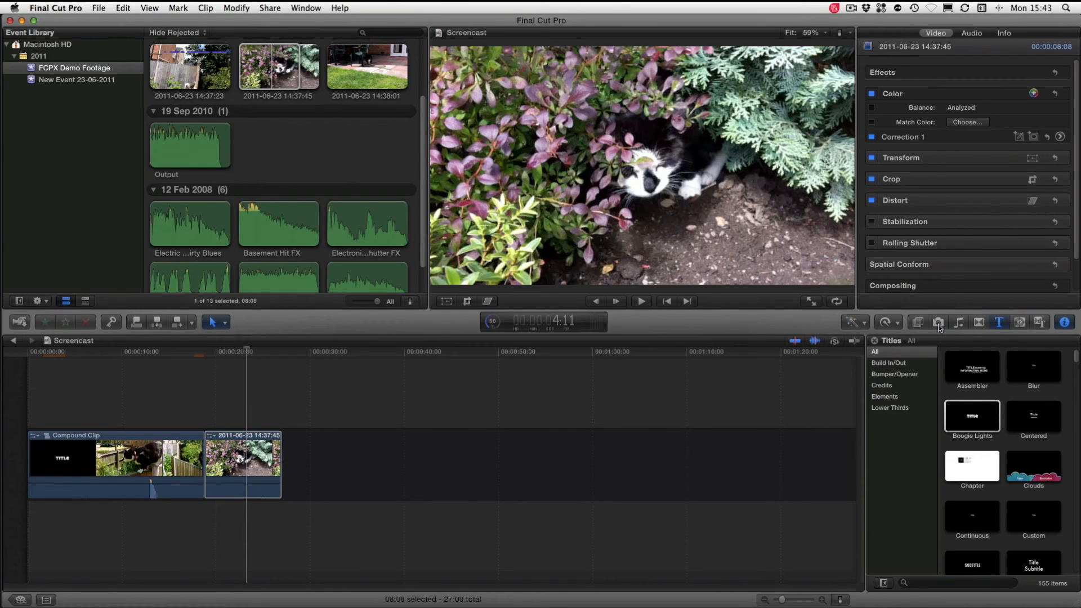
Apply the Day into Night look to the 14:37:45 clip after the compound clip and scrub through it to check
{"action": "left_click", "coordinate": [938, 324]}
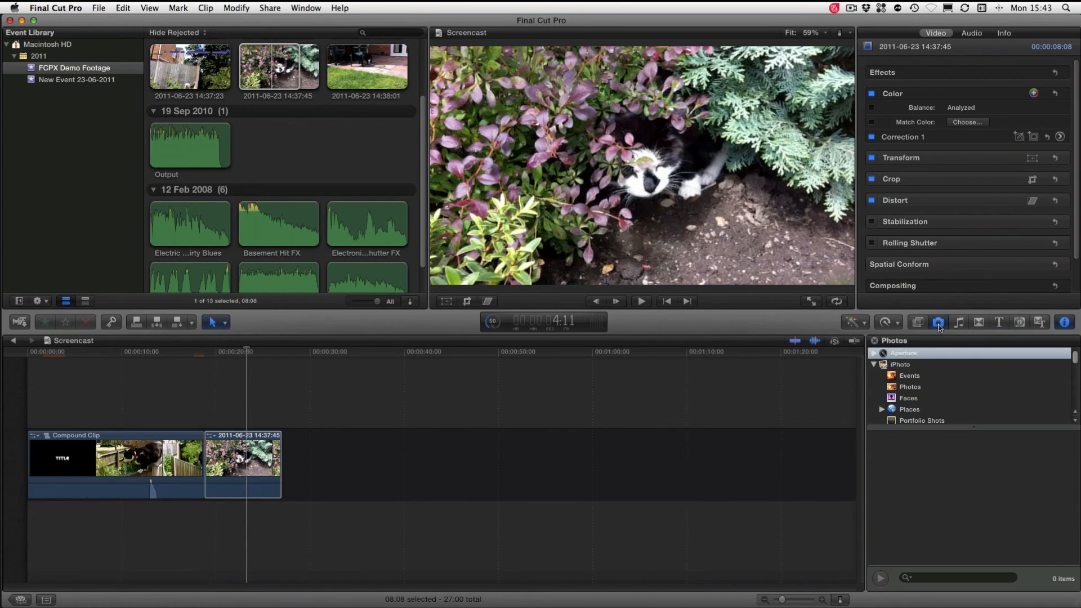
{"action": "left_click", "coordinate": [920, 323]}
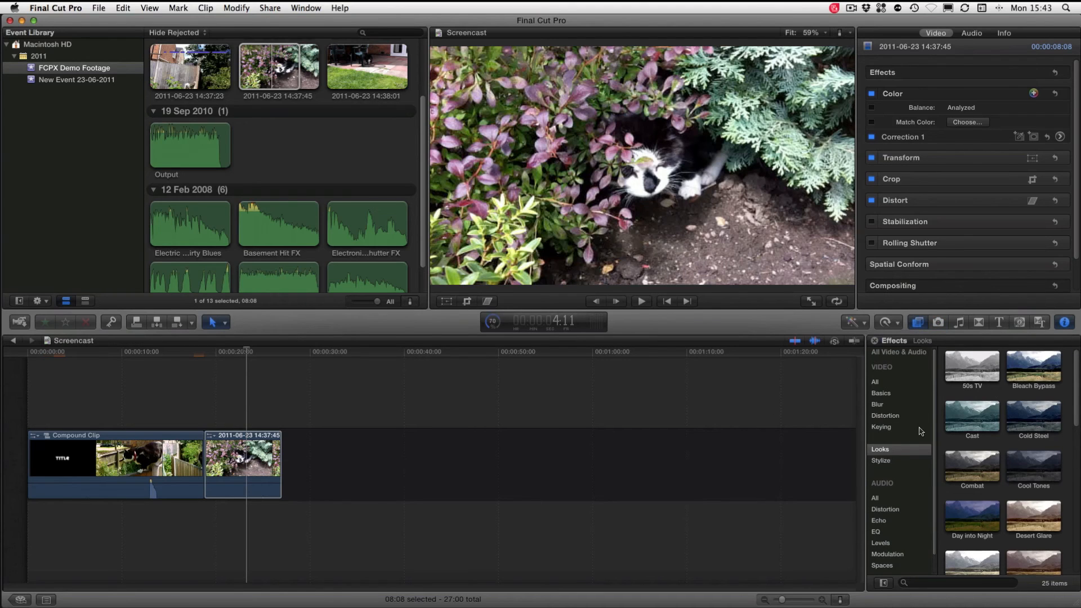
{"action": "left_click", "coordinate": [260, 451]}
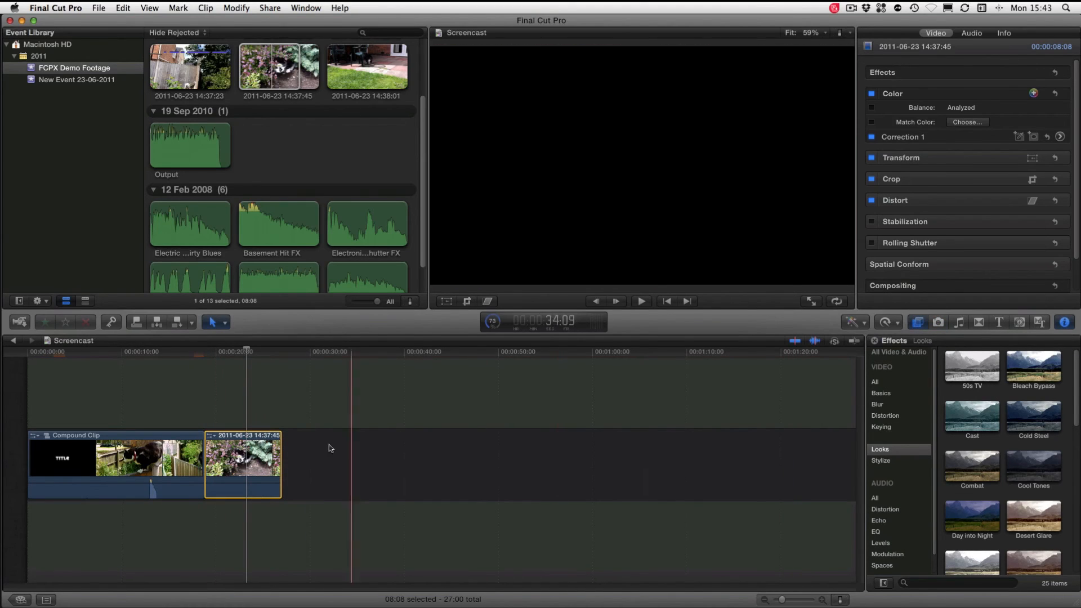
{"action": "left_click", "coordinate": [220, 417]}
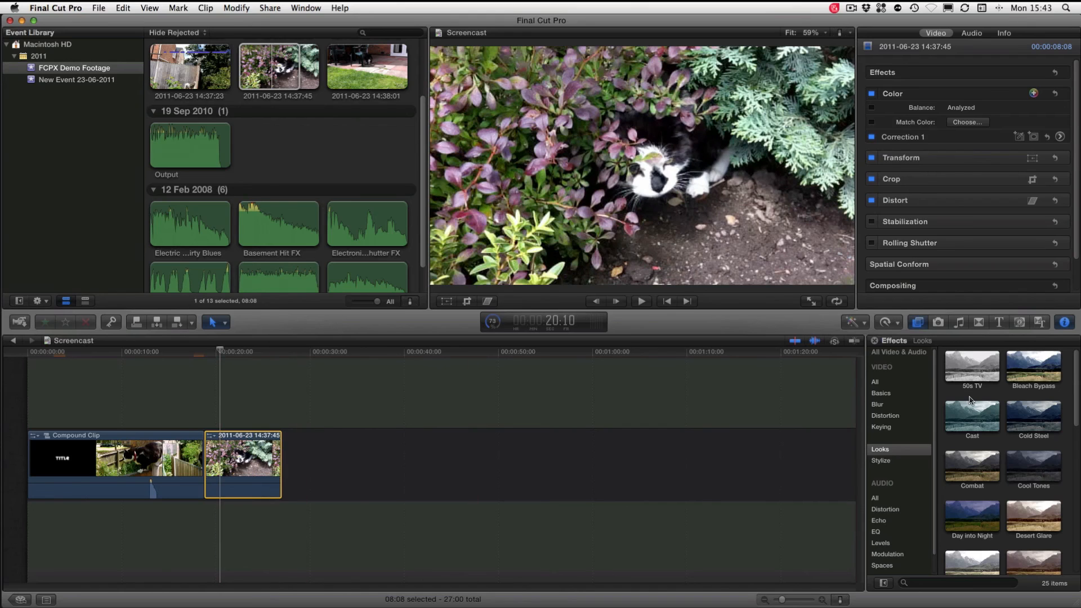
{"action": "left_click", "coordinate": [961, 518]}
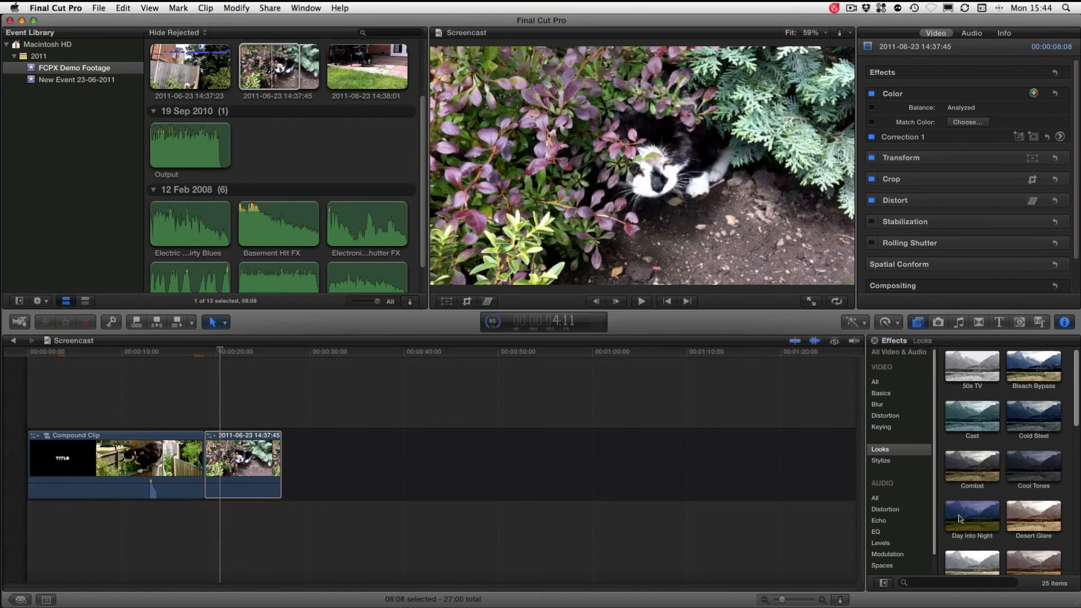
{"action": "left_click", "coordinate": [960, 519]}
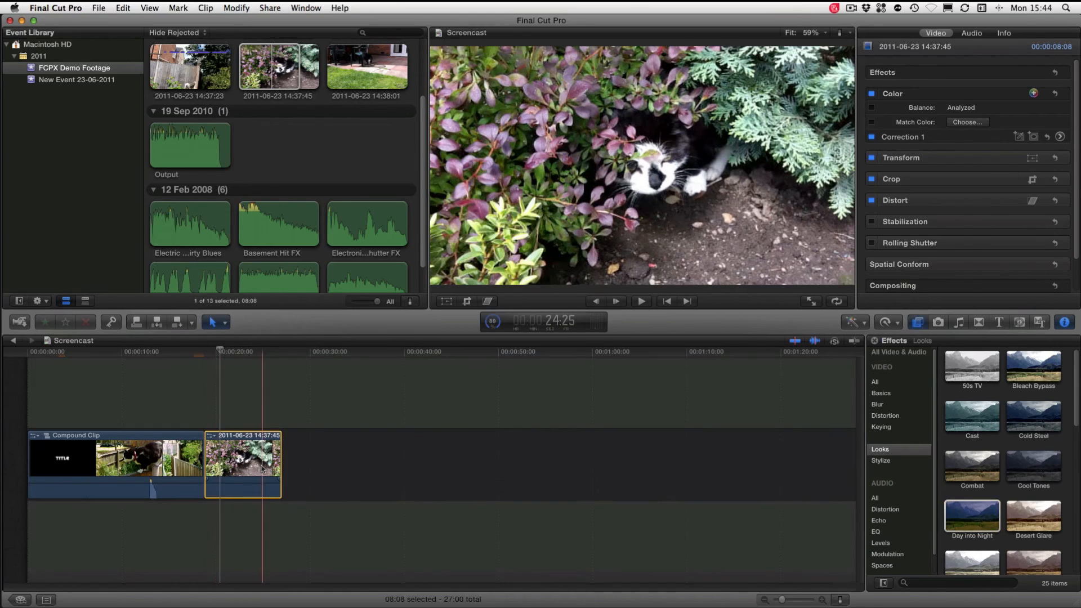
{"action": "left_click", "coordinate": [210, 353]}
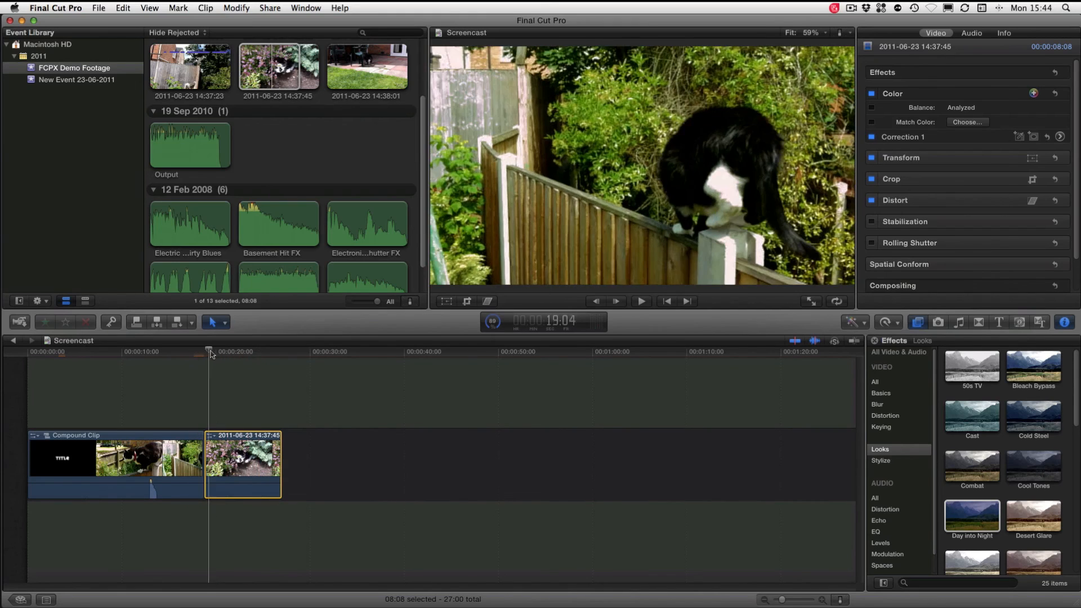
{"action": "left_click_drag", "start_coordinate": [210, 352], "coordinate": [240, 353]}
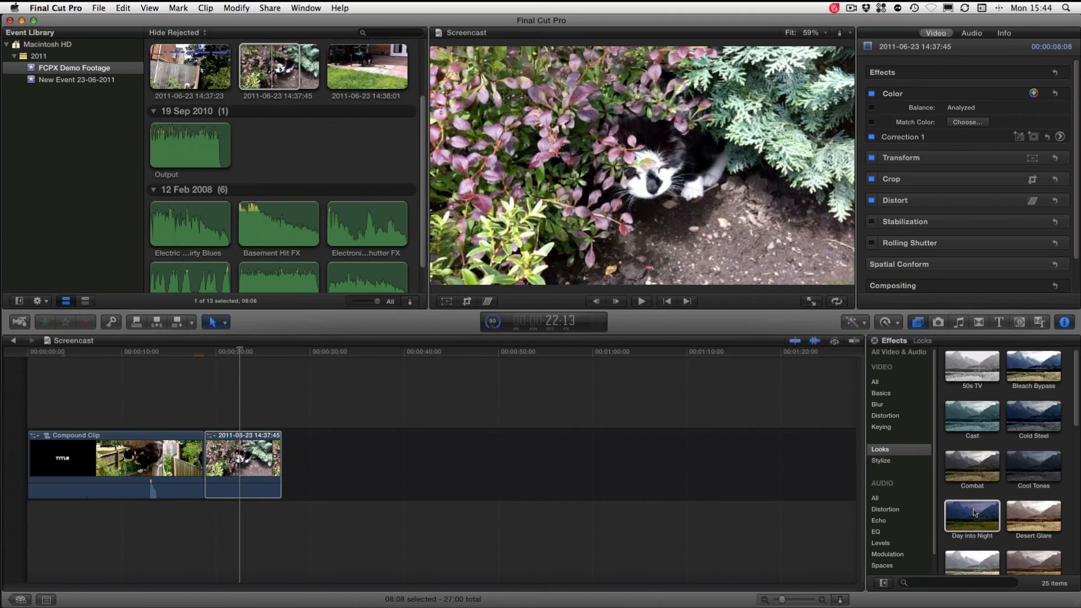
{"action": "left_click_drag", "start_coordinate": [972, 516], "coordinate": [268, 461]}
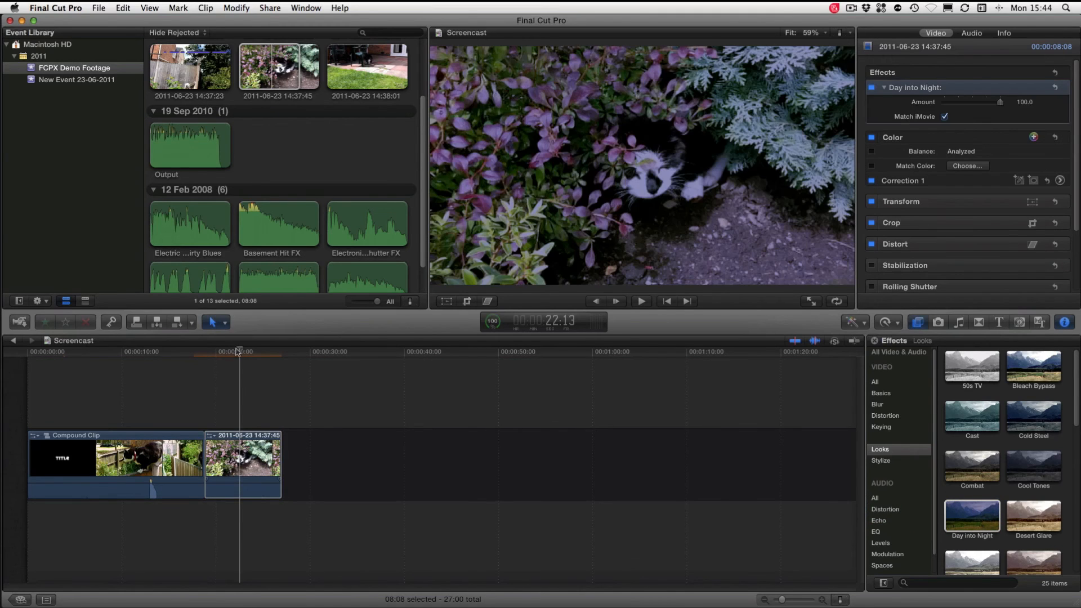
{"action": "mouse_move", "coordinate": [238, 352]}
{"action": "left_mouse_down"}
{"action": "mouse_move", "coordinate": [188, 353]}
{"action": "mouse_move", "coordinate": [294, 351]}
{"action": "mouse_move", "coordinate": [249, 349]}
{"action": "left_mouse_up"}
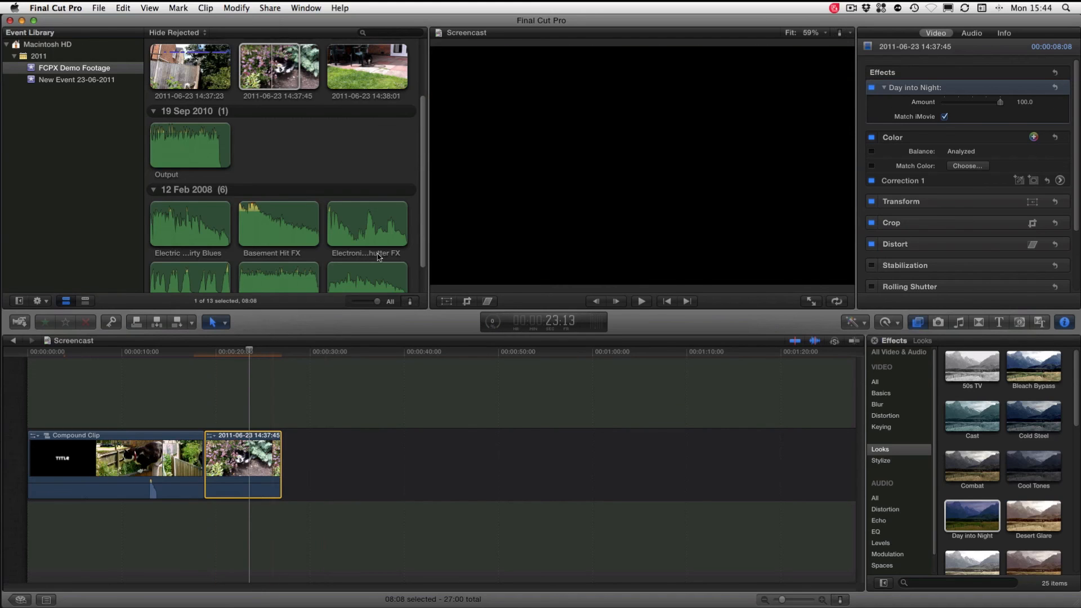
Reveal the source of the selected 14:37:45 clip in the event, and hide Final Cut Pro to show the desktop
{"action": "key", "text": "shift+f"}
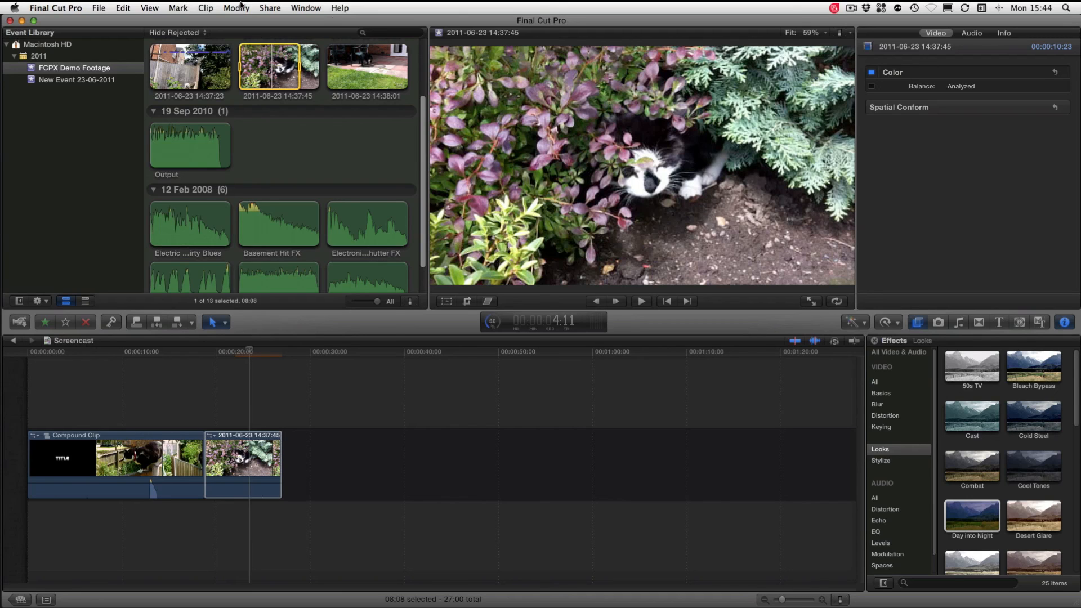
{"action": "key", "text": "super+h"}
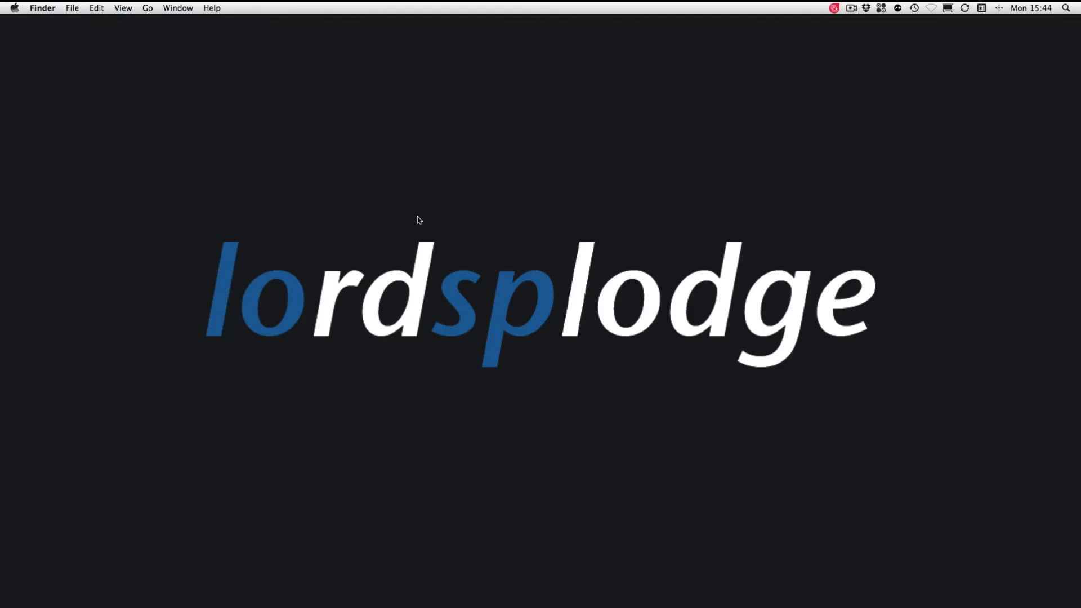